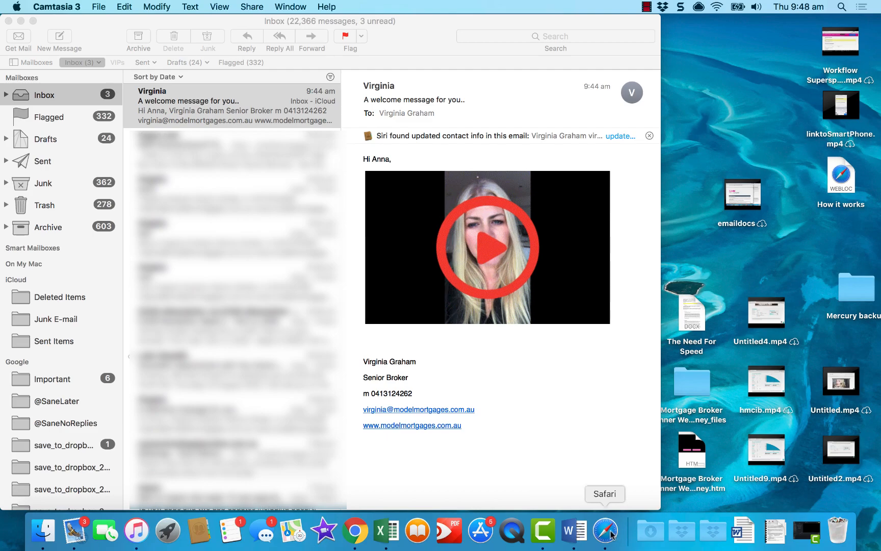
# Switch to vooPlayer in Chrome and review the Welcome intro video's embed, email preview and share link options, ending on the embed image URL.
pyautogui.click(355, 534)
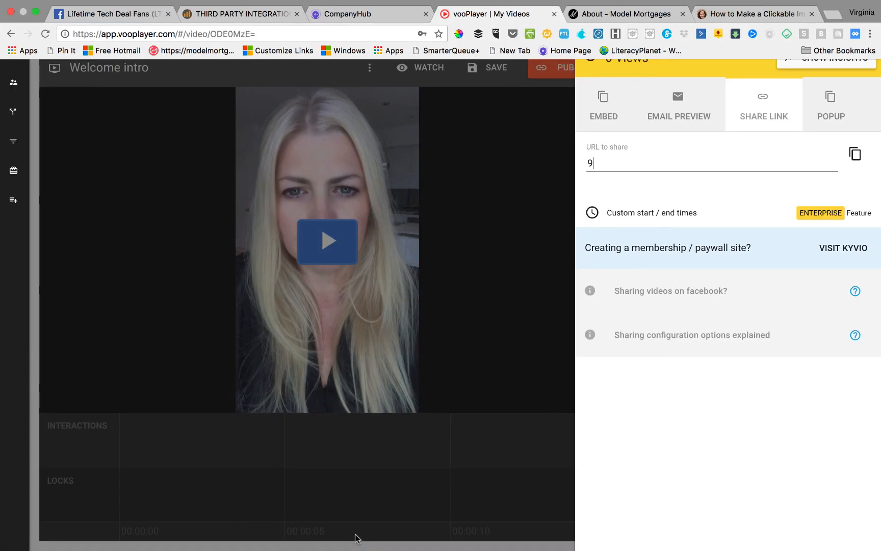
pyautogui.scroll(3, 492, 261)
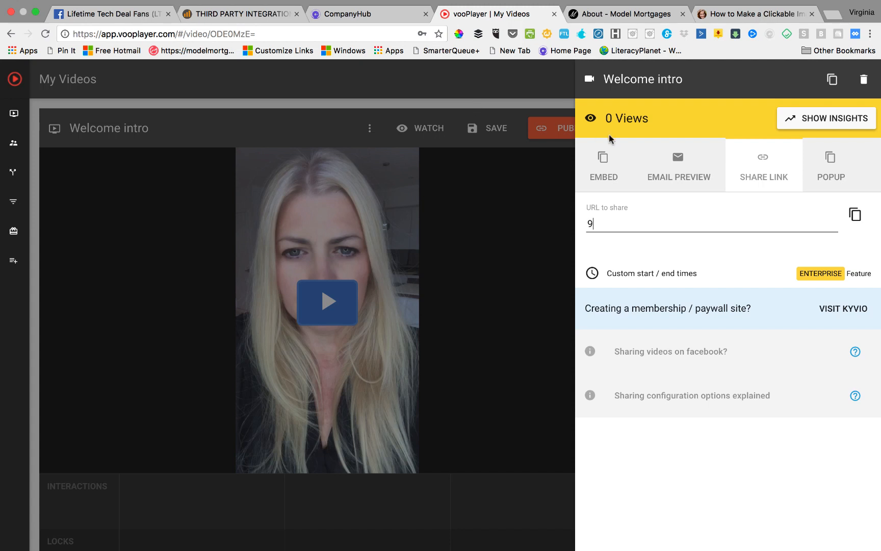
pyautogui.click(603, 173)
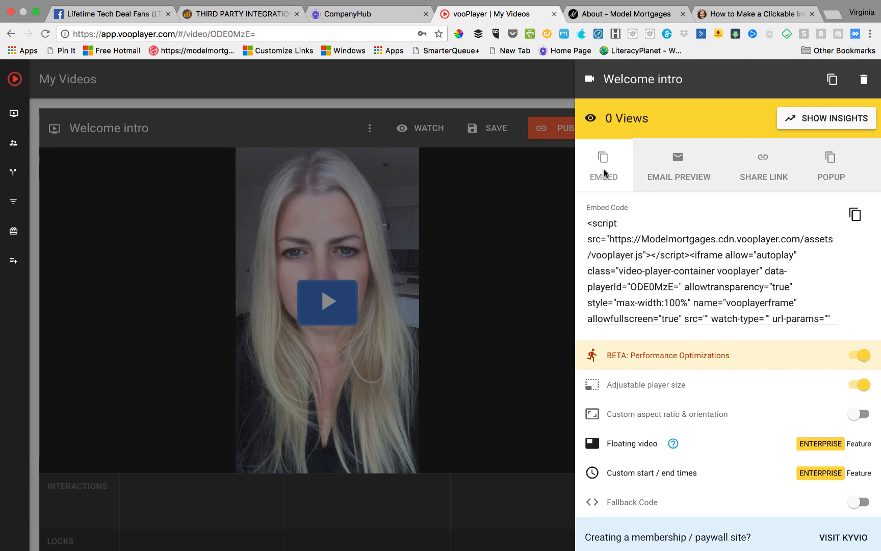
pyautogui.click(679, 172)
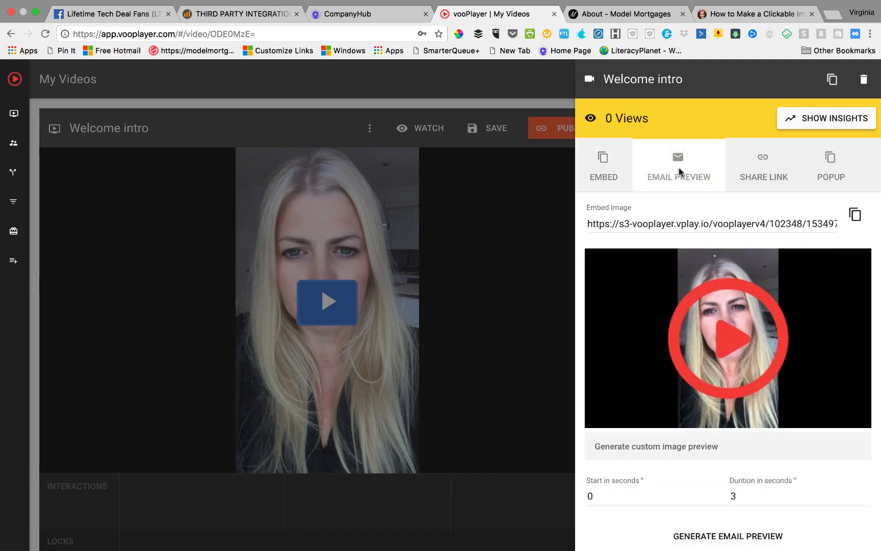
pyautogui.click(766, 167)
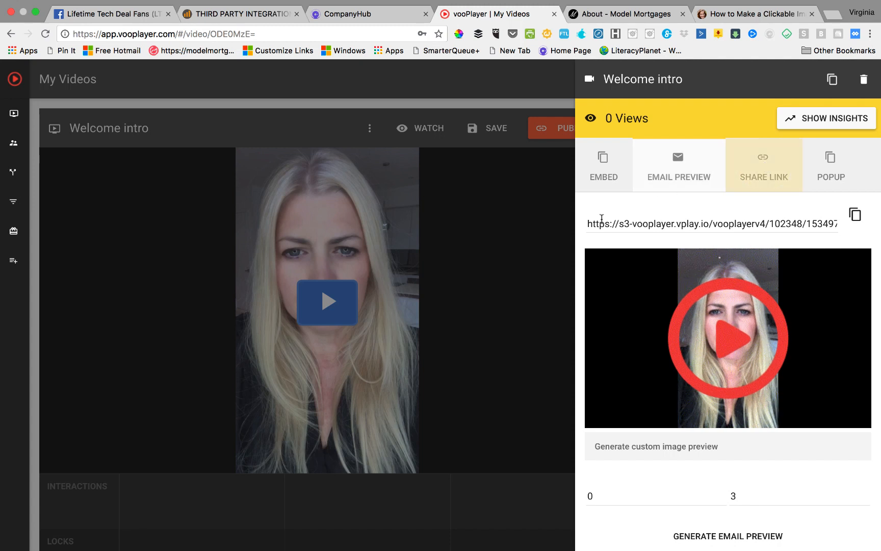
pyautogui.click(679, 159)
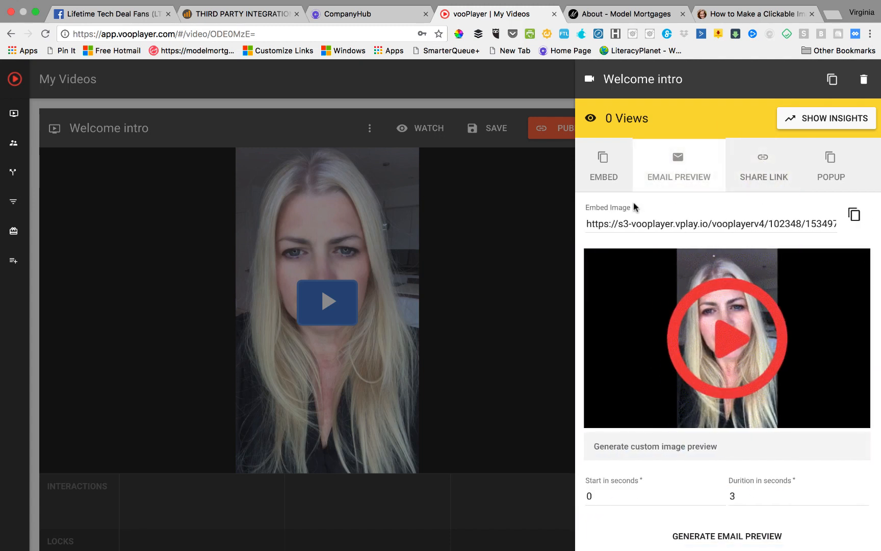
pyautogui.moveTo(587, 224); pyautogui.dragTo(861, 232)
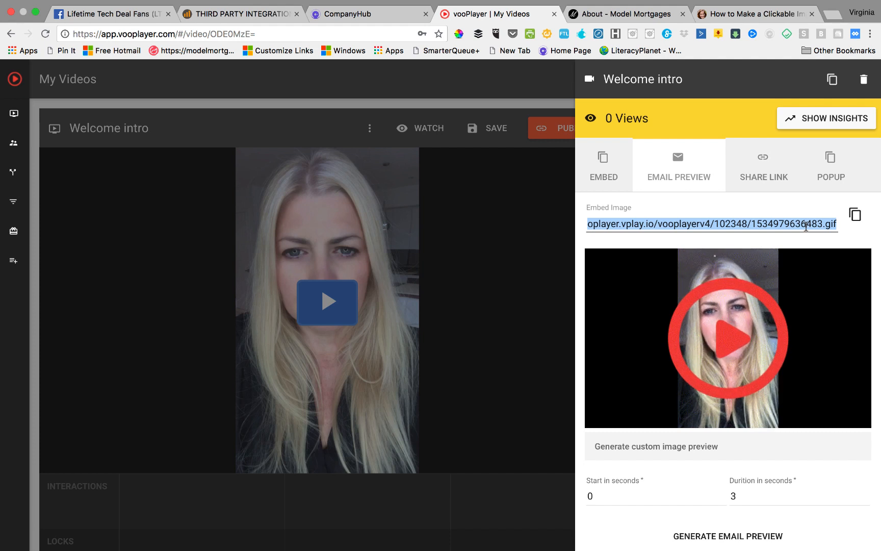
# Switch to CompanyHub, start a follow-up email to the open contact, and open the email template manager.
pyautogui.click(369, 28)
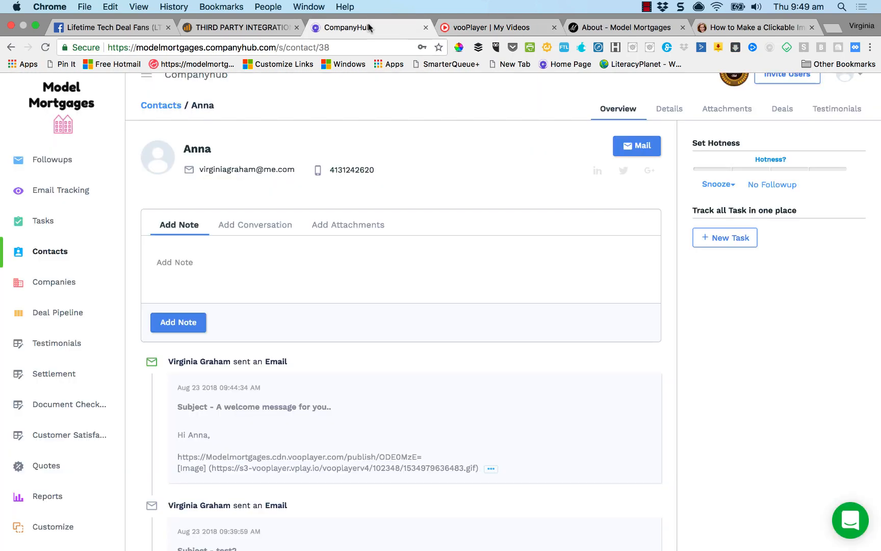
pyautogui.click(643, 148)
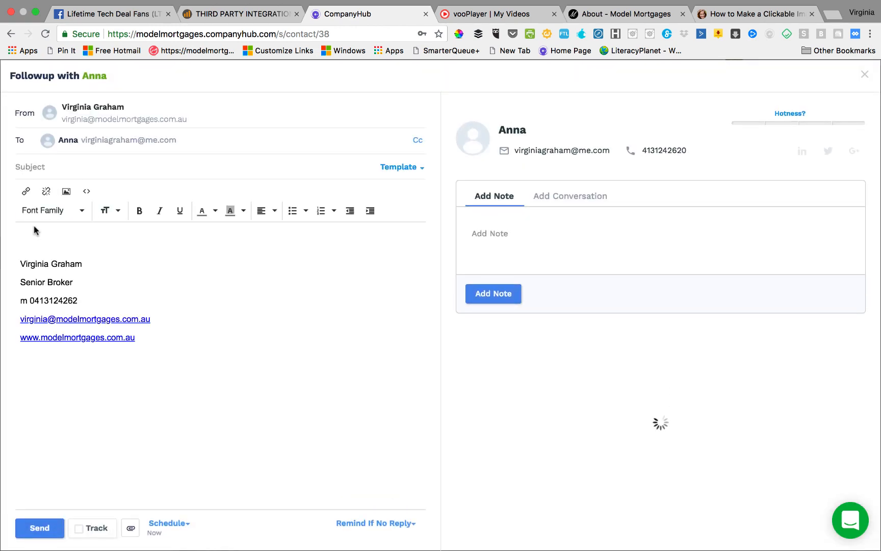
pyautogui.click(398, 167)
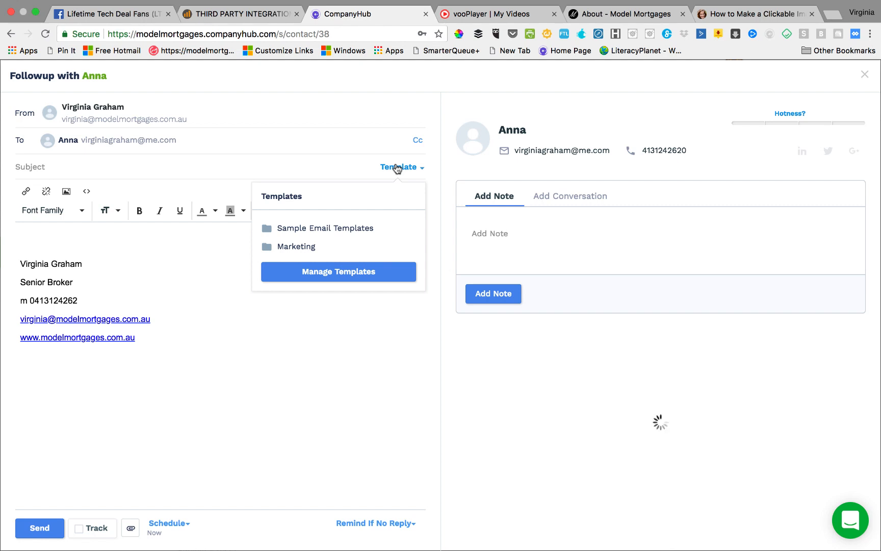
pyautogui.click(338, 279)
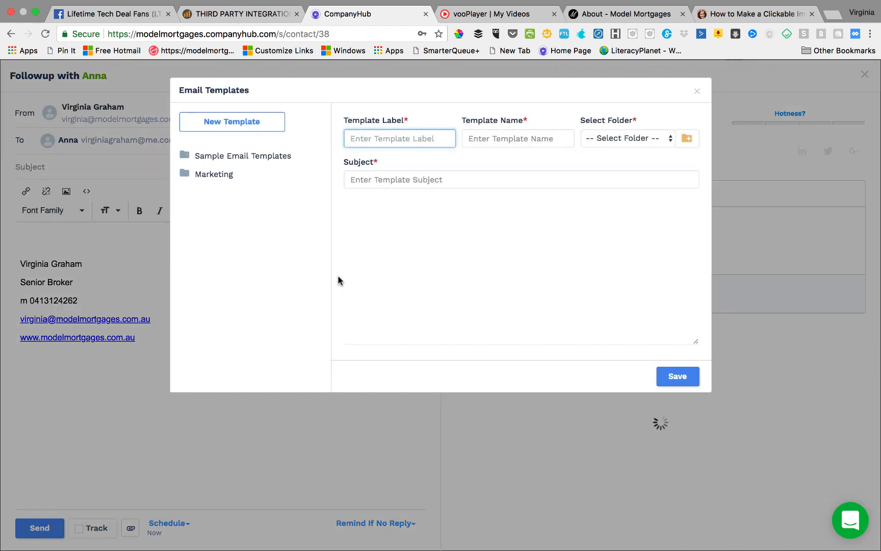
# Label the new email template Welcome and assign it to the Sample Email Templates folder.
pyautogui.write('Welcome')
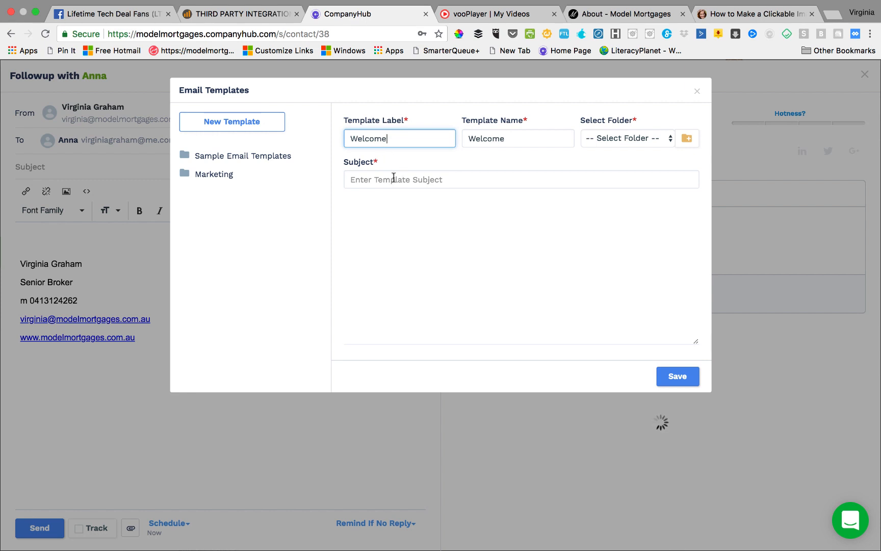
pyautogui.click(604, 140)
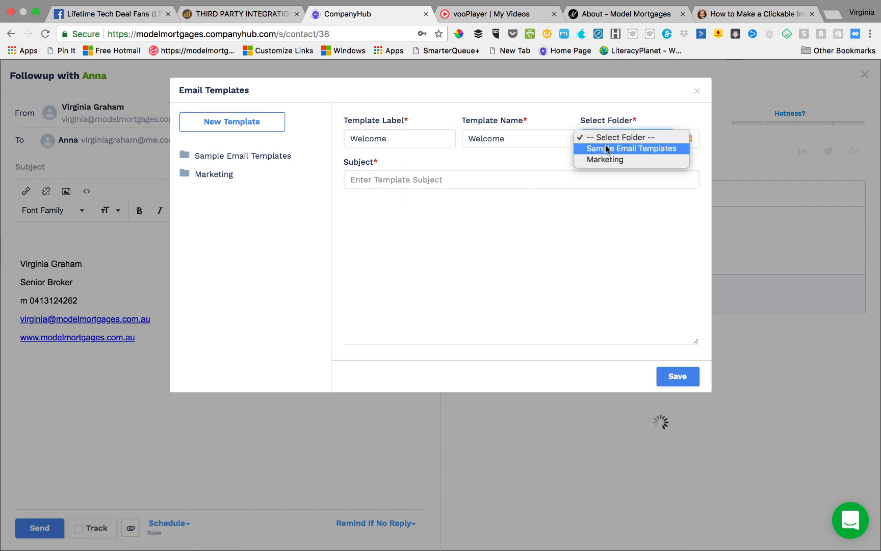
pyautogui.click(607, 149)
# Set the template's subject to "Welcome message from our founder".
pyautogui.click(354, 179)
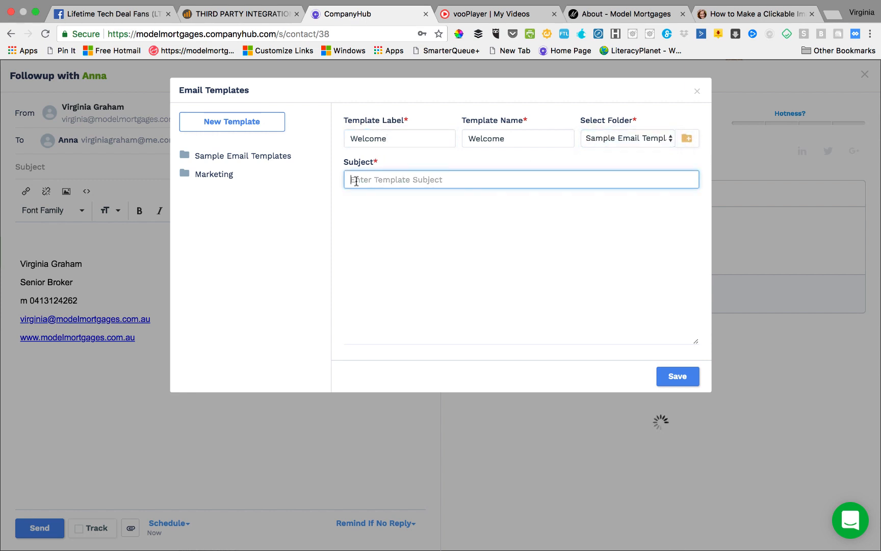
pyautogui.write('WElome')
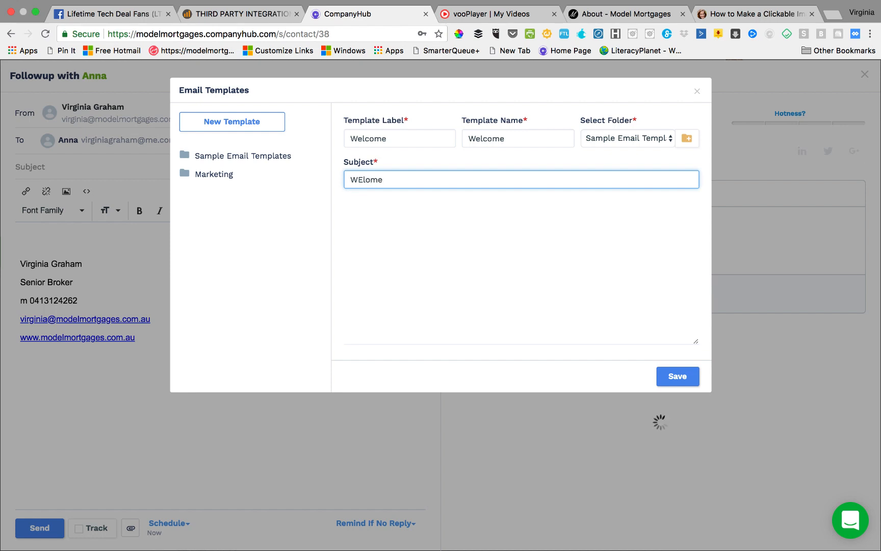
pyautogui.press('BackSpace')
pyautogui.press('BackSpace')
pyautogui.press('BackSpace')
pyautogui.write('elcome message from our')
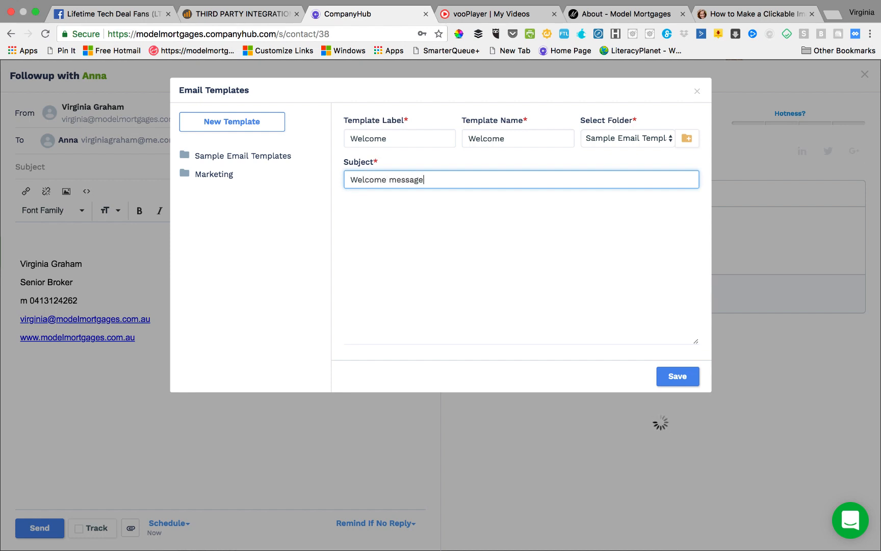
pyautogui.write(' foun der')
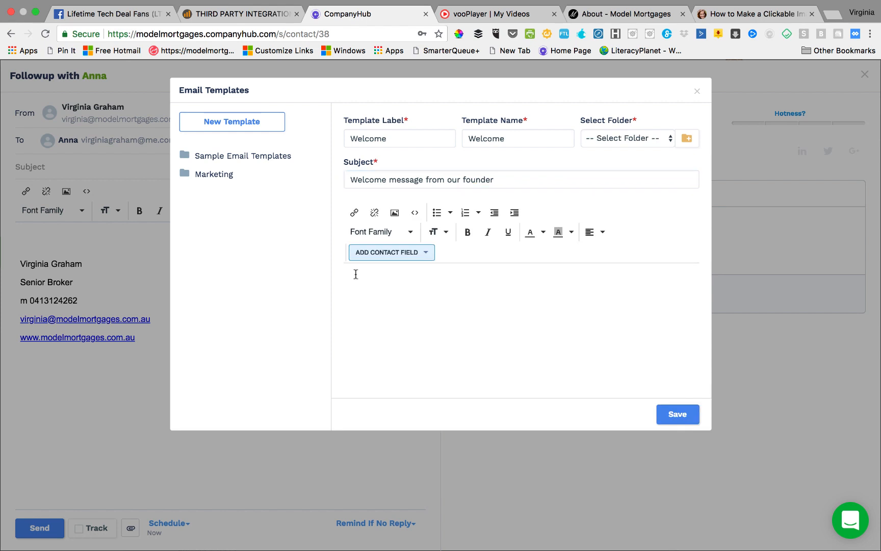
# Start the template body with the greeting "Hi {{FirstName}}," by inserting the contact's first name field after "Hi".
pyautogui.click(356, 274)
pyautogui.write('Hi')
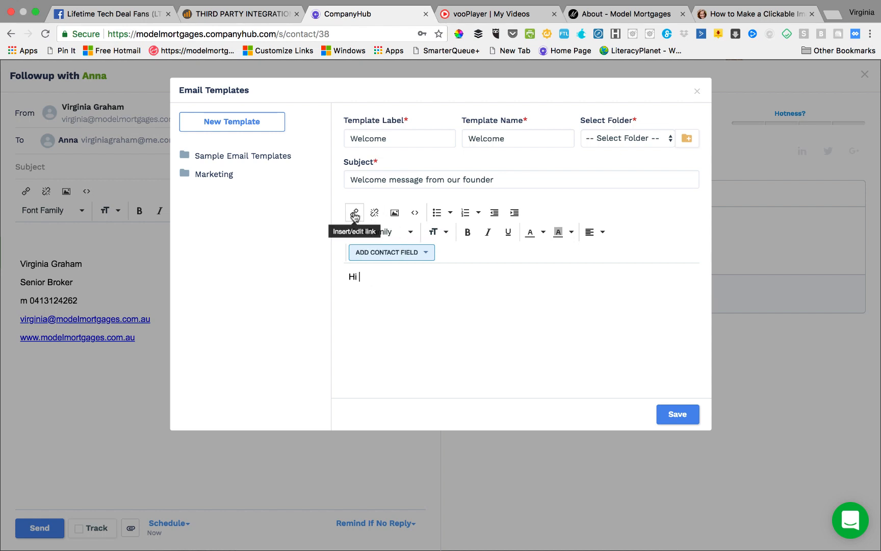
pyautogui.click(393, 253)
pyautogui.click(393, 310)
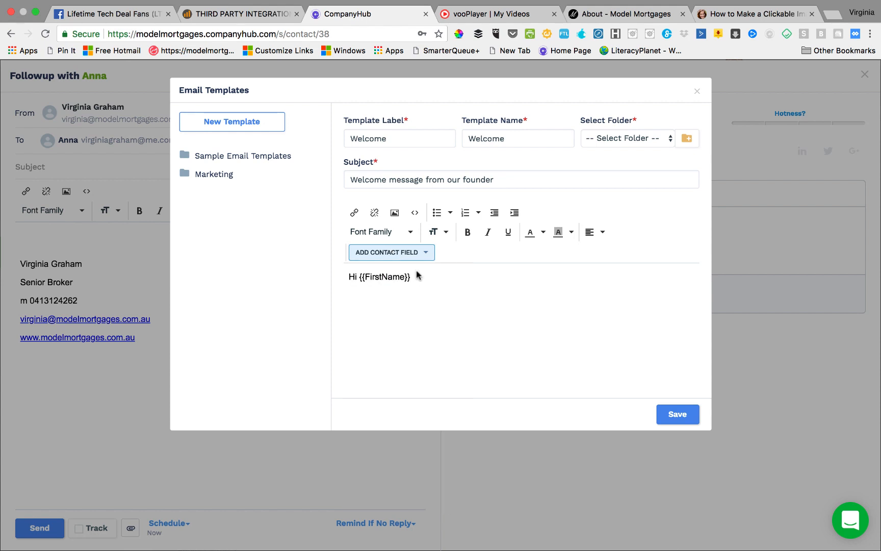
pyautogui.write(',')
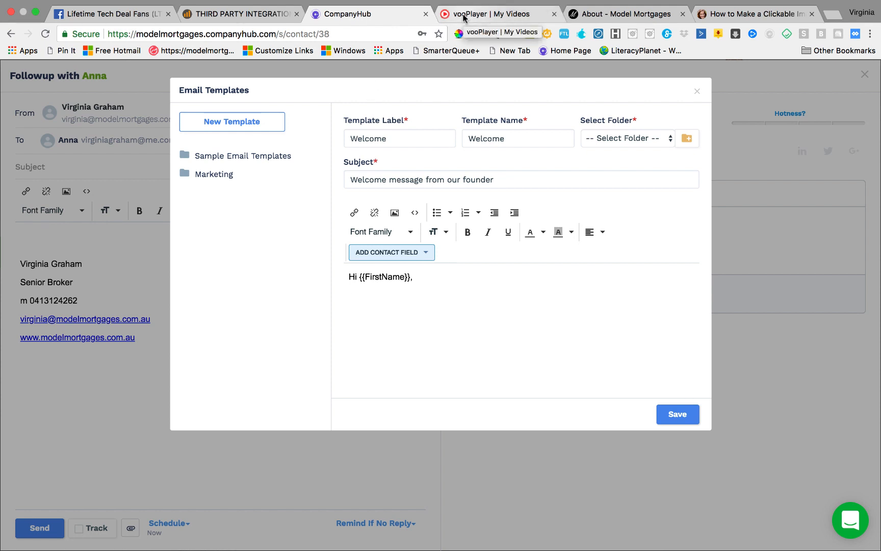
# Switch to vooPlayer and copy the embed image URL from the Welcome intro video's email preview.
pyautogui.click(464, 17)
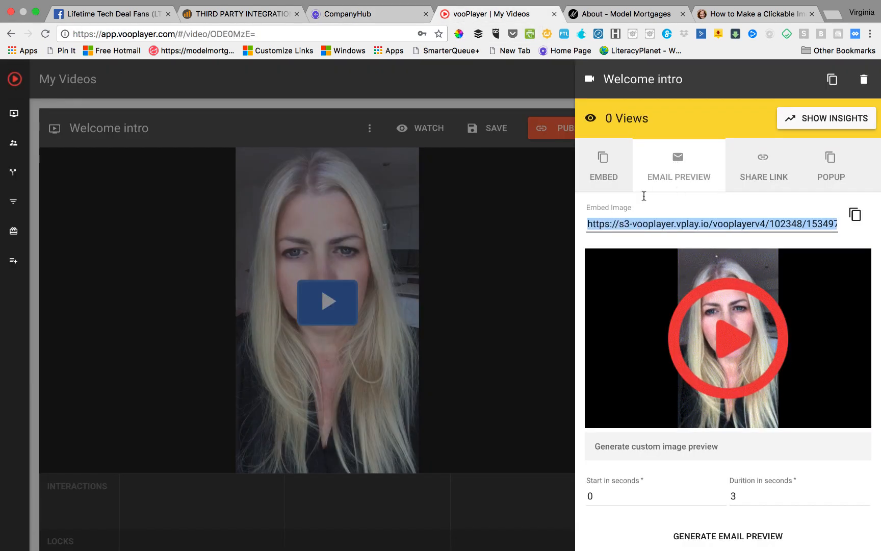
pyautogui.rightClick(611, 223)
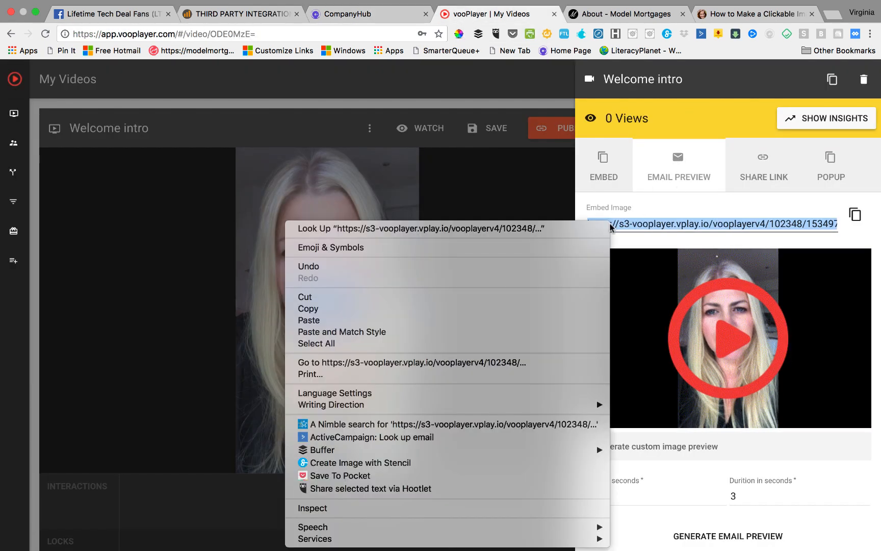
pyautogui.click(513, 308)
# Return to the CompanyHub template and insert an image below the greeting, using the copied GIF URL as its source and no description.
pyautogui.click(350, 16)
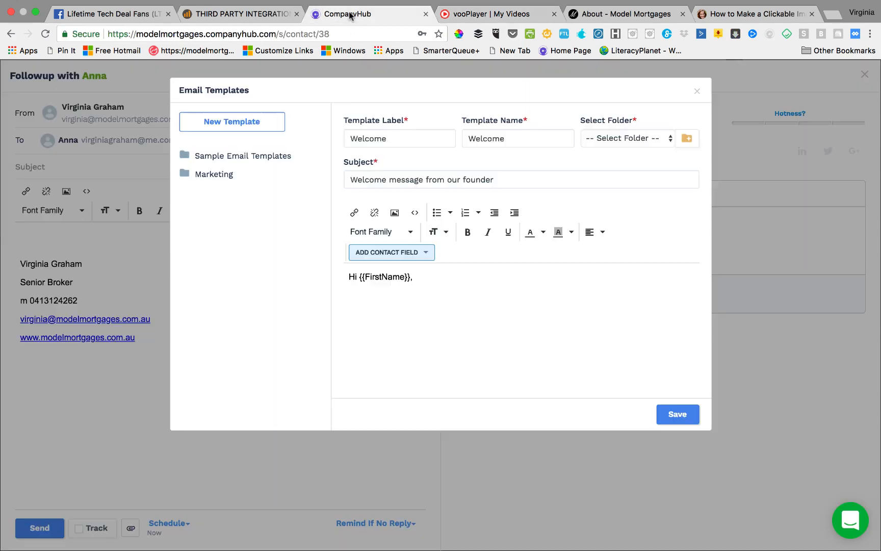
pyautogui.click(395, 214)
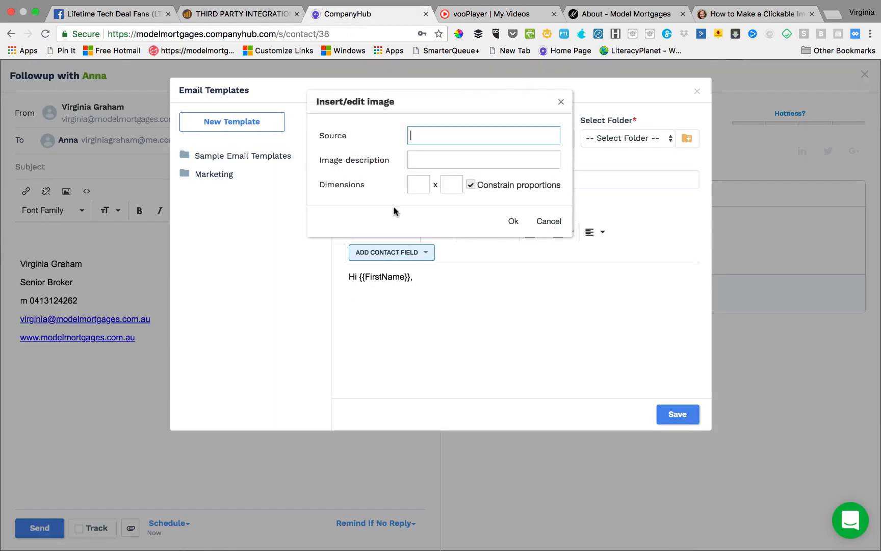
pyautogui.press('super+v')
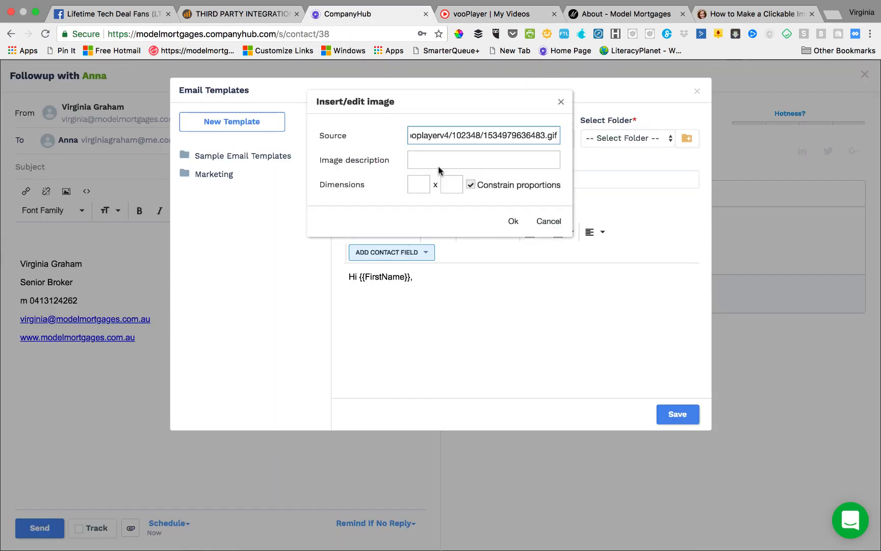
pyautogui.click(470, 166)
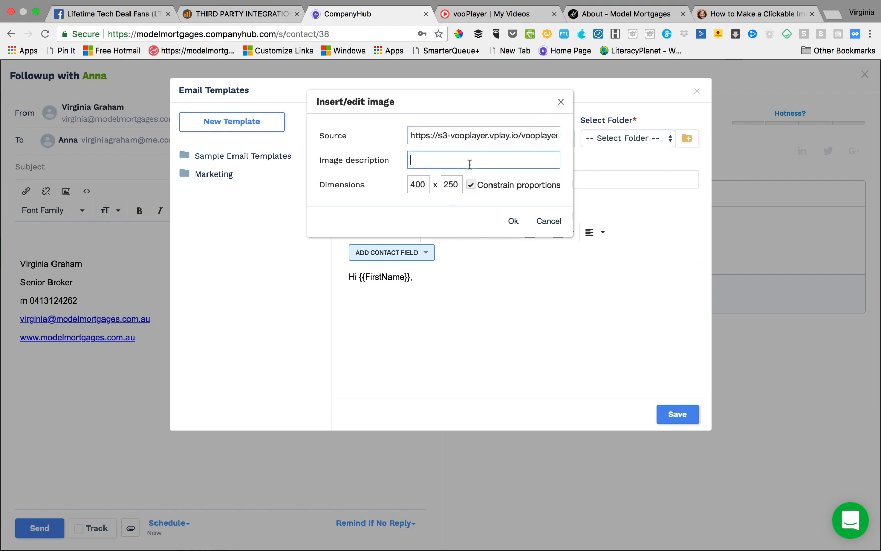
pyautogui.click(514, 222)
pyautogui.click(550, 328)
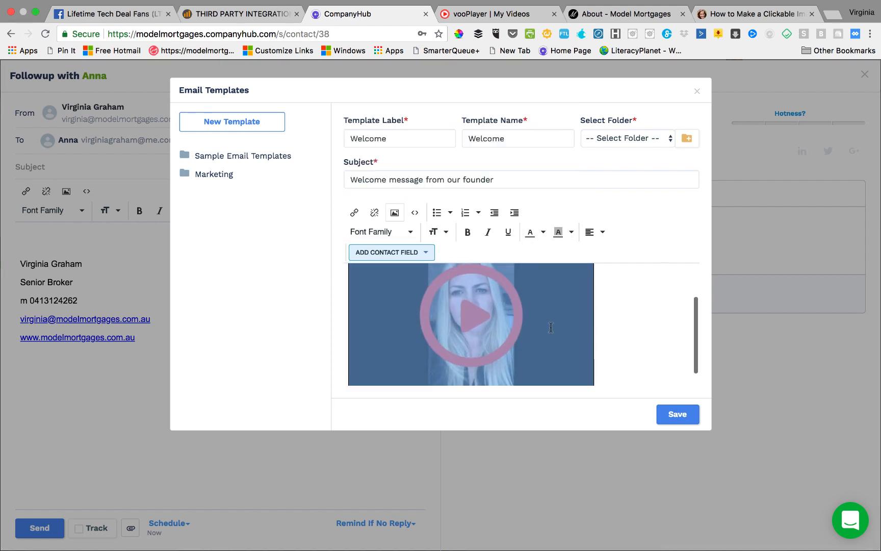
pyautogui.scroll(2, 551, 327)
pyautogui.scroll(-2, 588, 306)
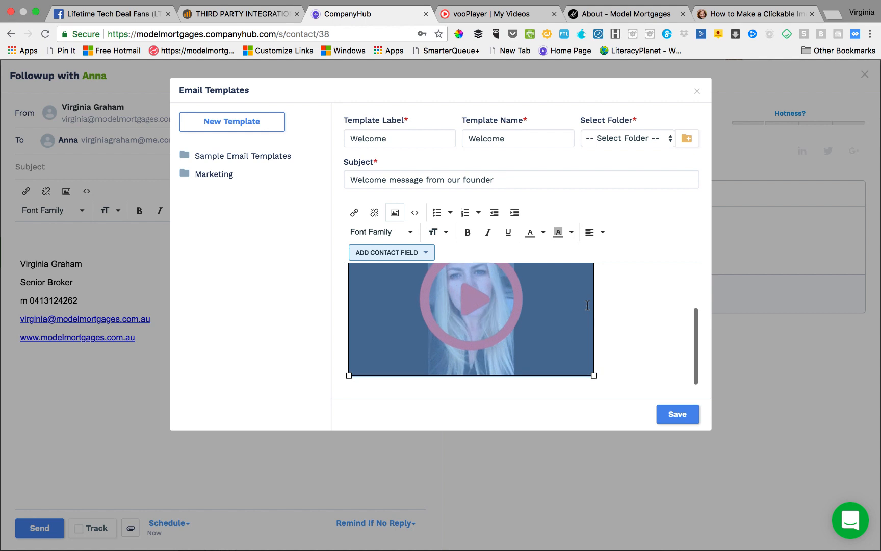
pyautogui.scroll(2, 588, 305)
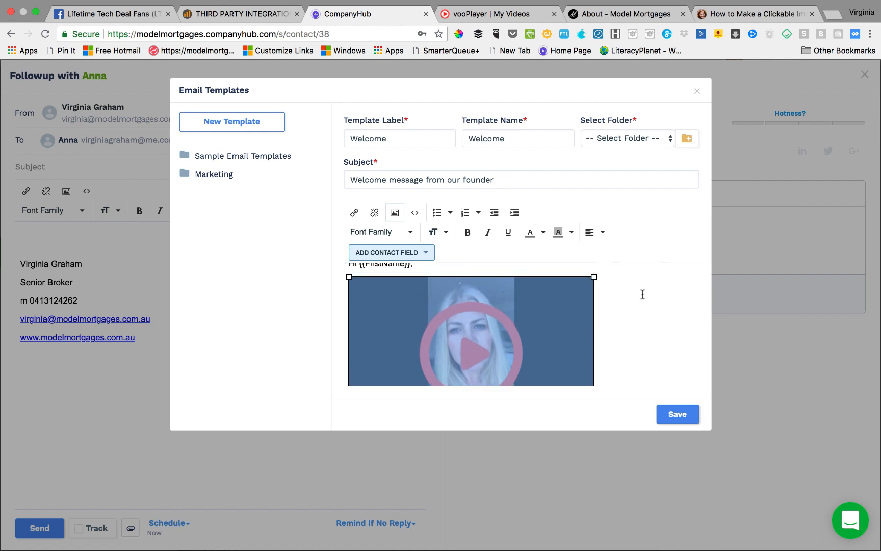
# Select Sample Email Templates again as the folder for the Welcome template.
pyautogui.click(649, 138)
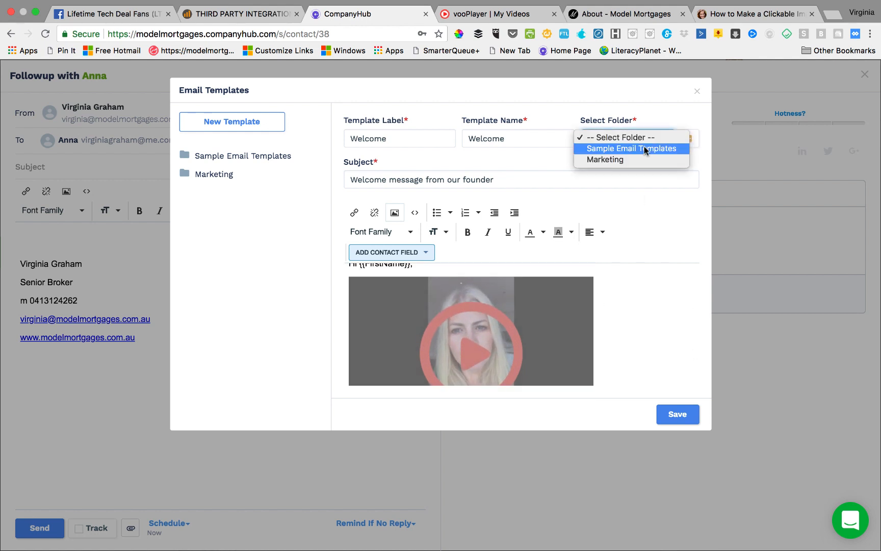
pyautogui.click(645, 148)
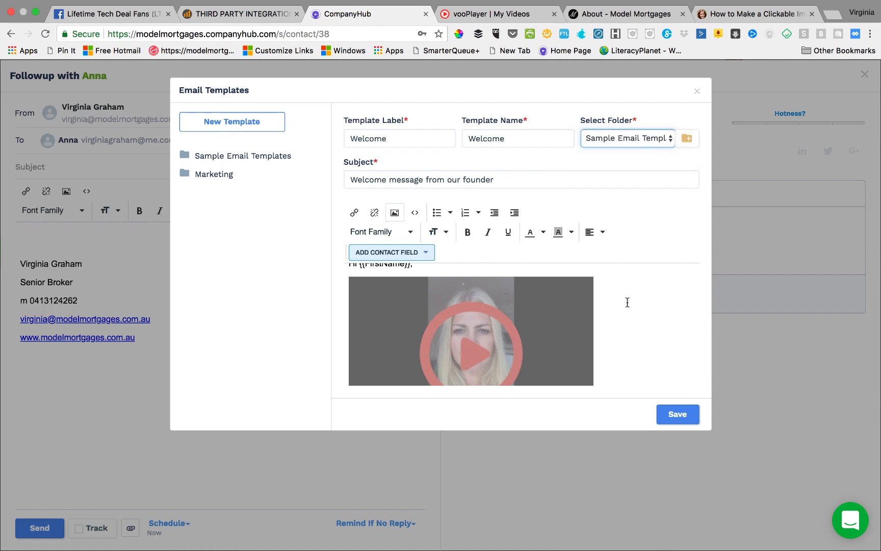
pyautogui.scroll(-2, 628, 302)
pyautogui.scroll(2, 627, 302)
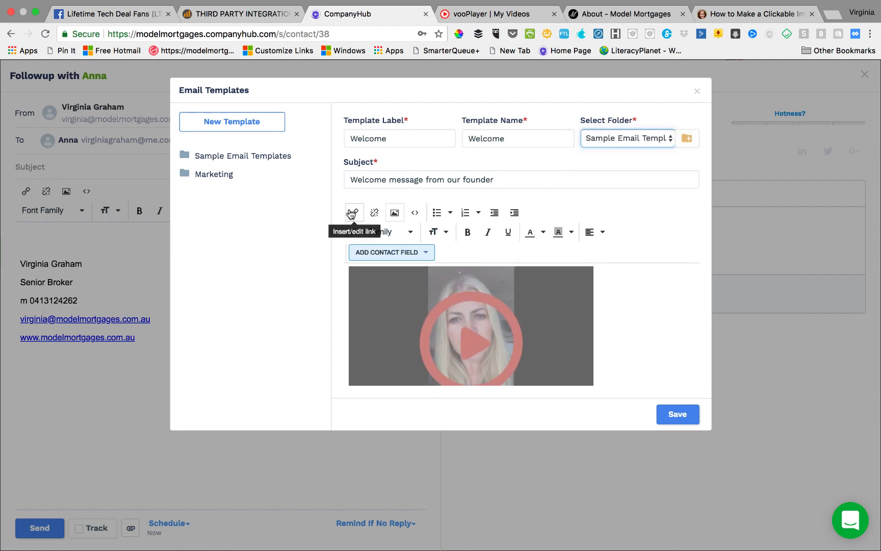
# Examine the Welcome template's source code and the clickable-image HTML example on the amylynnandrews.com page, leaving the code unedited.
pyautogui.click(416, 213)
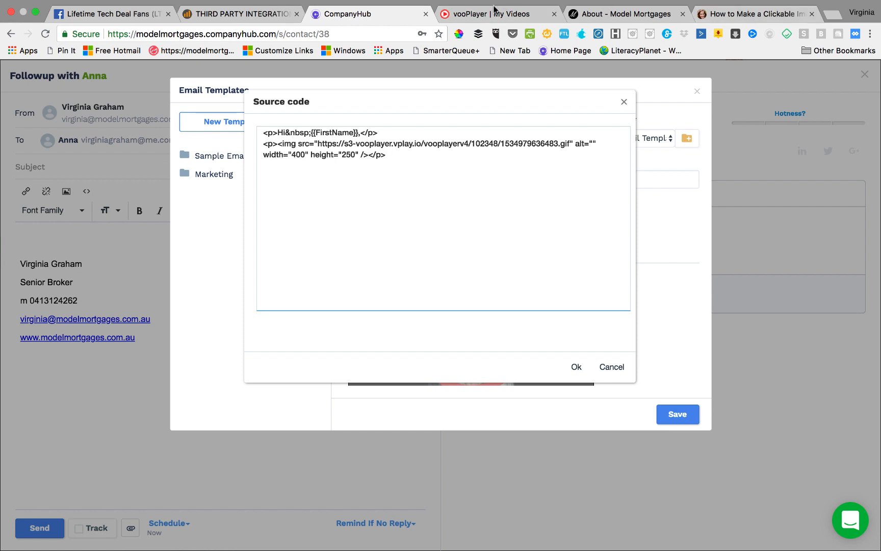
pyautogui.click(734, 15)
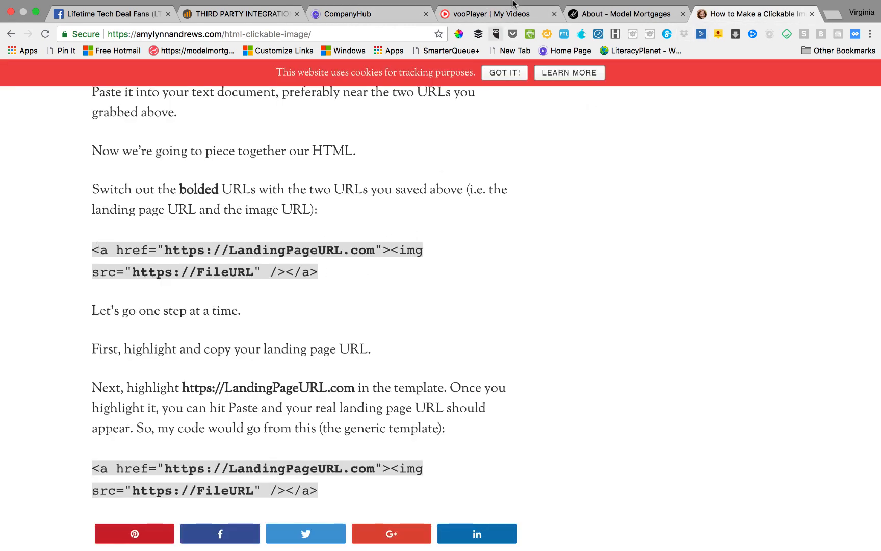
pyautogui.click(577, 29)
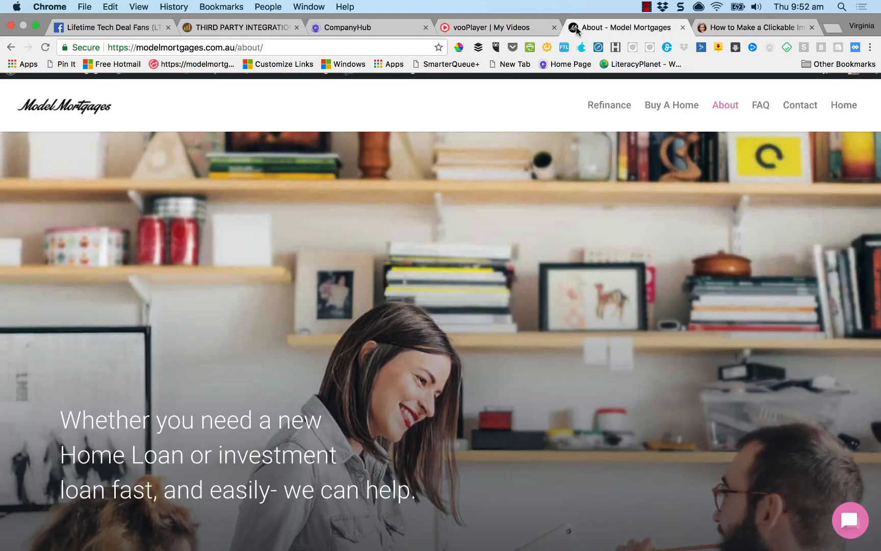
pyautogui.click(529, 28)
pyautogui.click(378, 31)
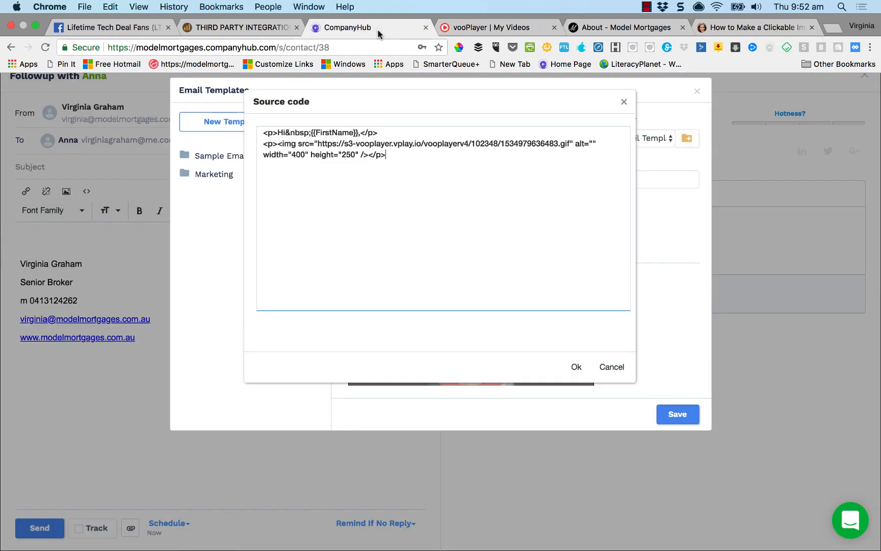
pyautogui.click(624, 102)
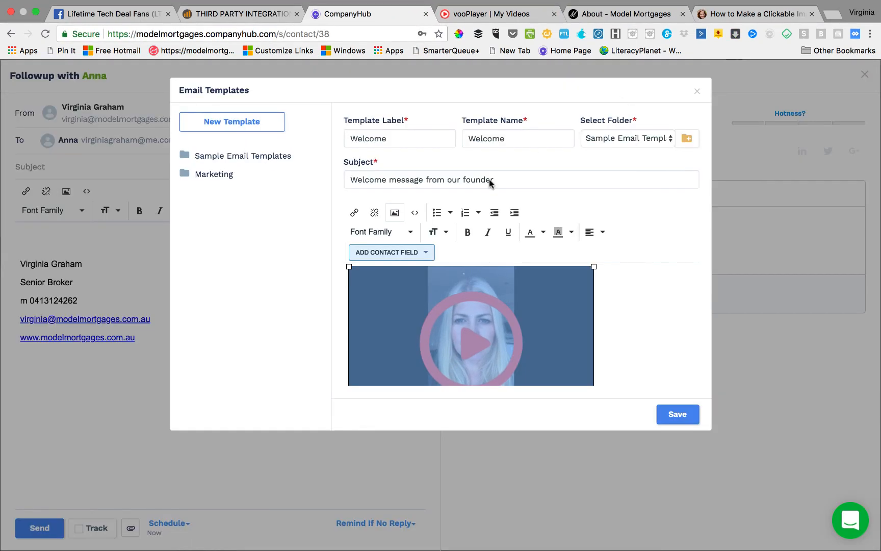
# Add an empty line between the greeting and the video image and start inserting a link there.
pyautogui.scroll(-2, 348, 331)
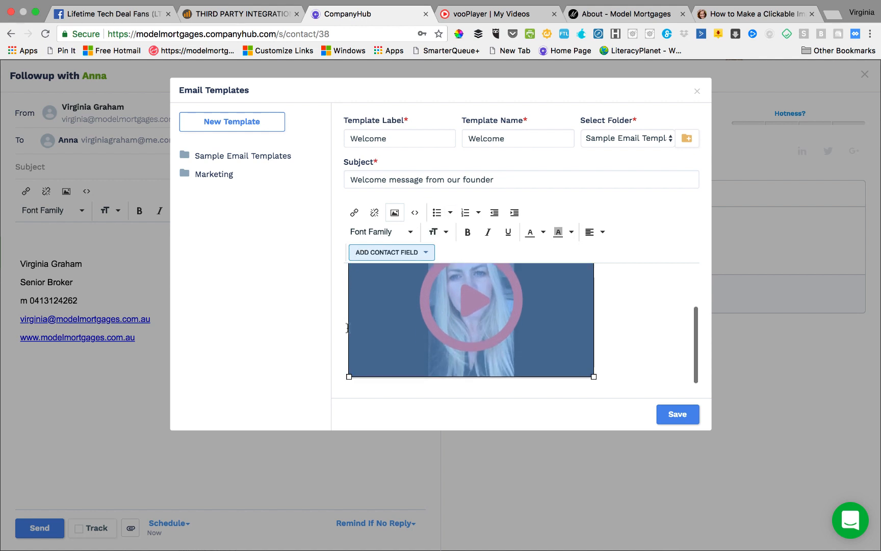
pyautogui.scroll(2, 348, 327)
pyautogui.click(423, 276)
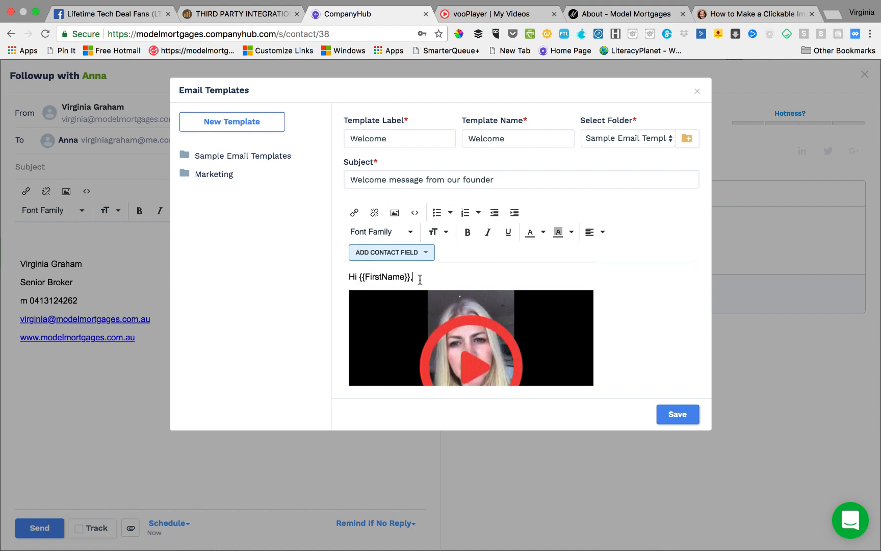
pyautogui.press('Return')
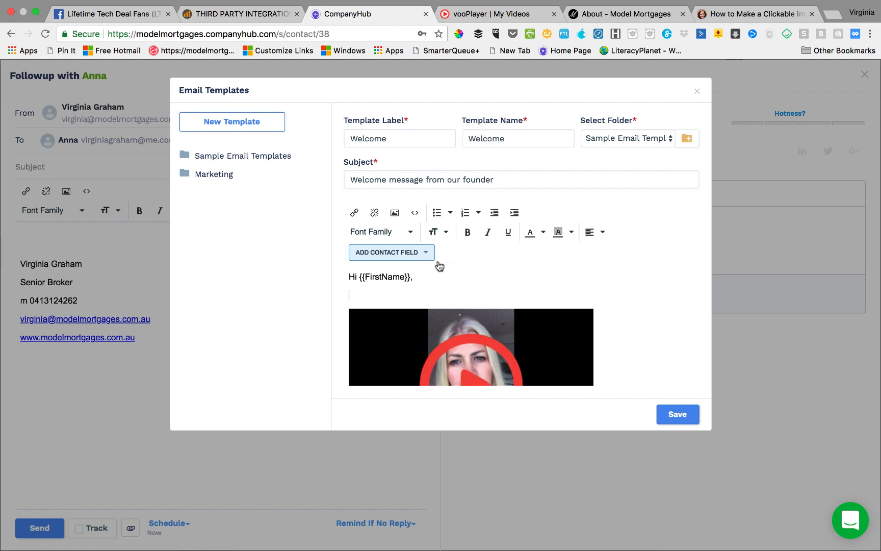
pyautogui.click(355, 213)
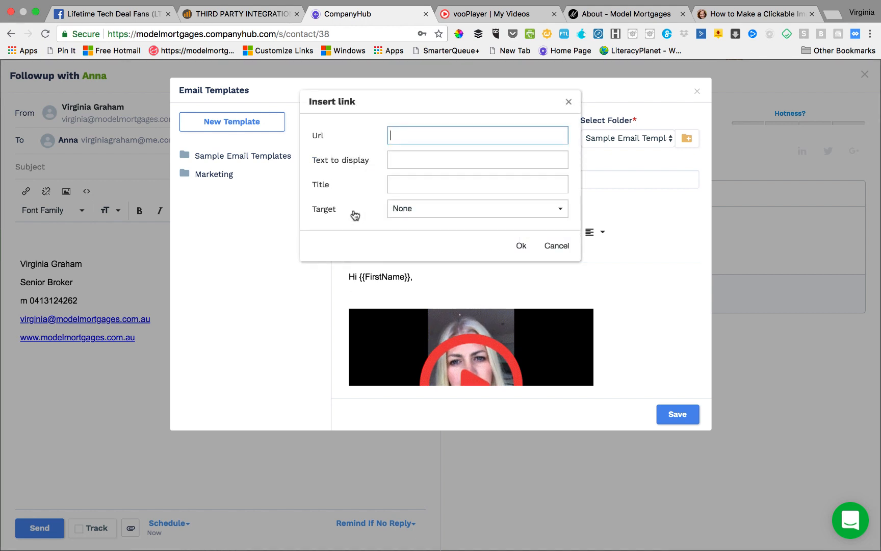
# Switch to vooPlayer and copy the Welcome intro video's share link URL.
pyautogui.click(498, 17)
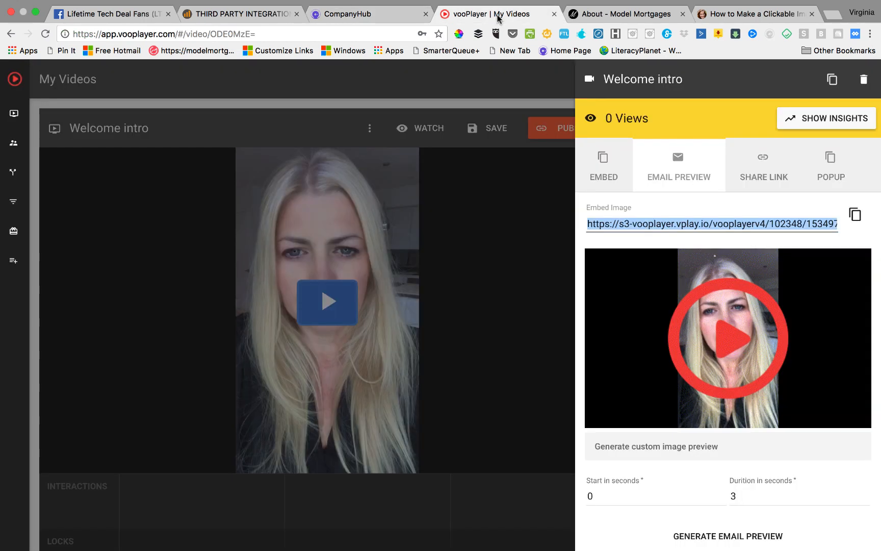
pyautogui.click(753, 174)
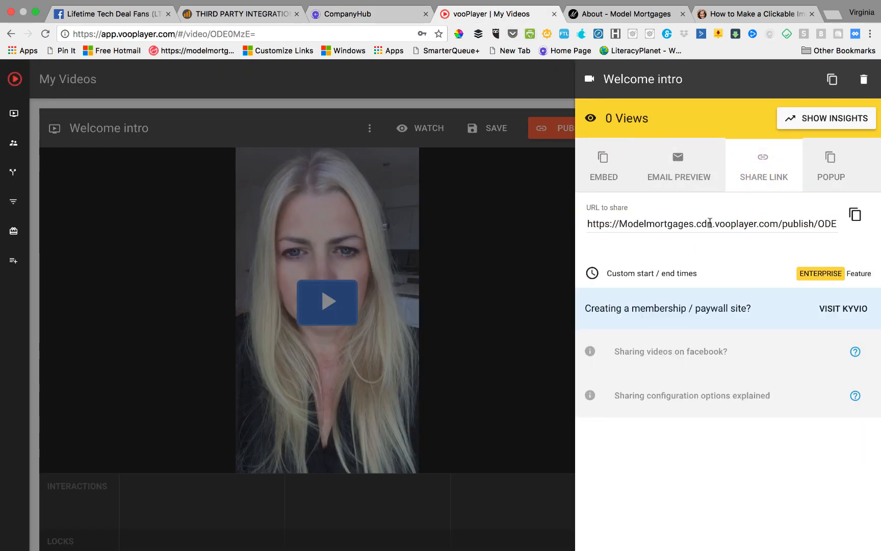
pyautogui.moveTo(587, 224); pyautogui.dragTo(880, 224)
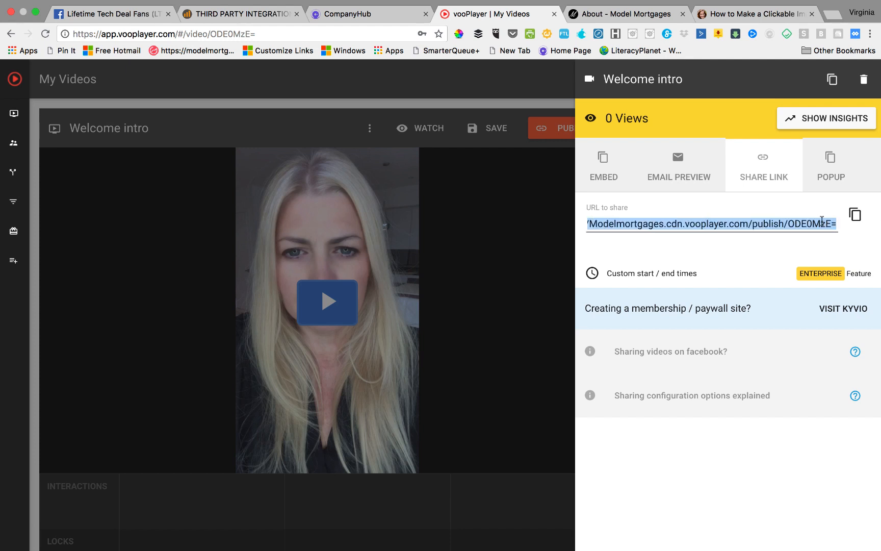
# Return to the CompanyHub template and insert a link with the copied share URL and the display text "dream".
pyautogui.click(379, 17)
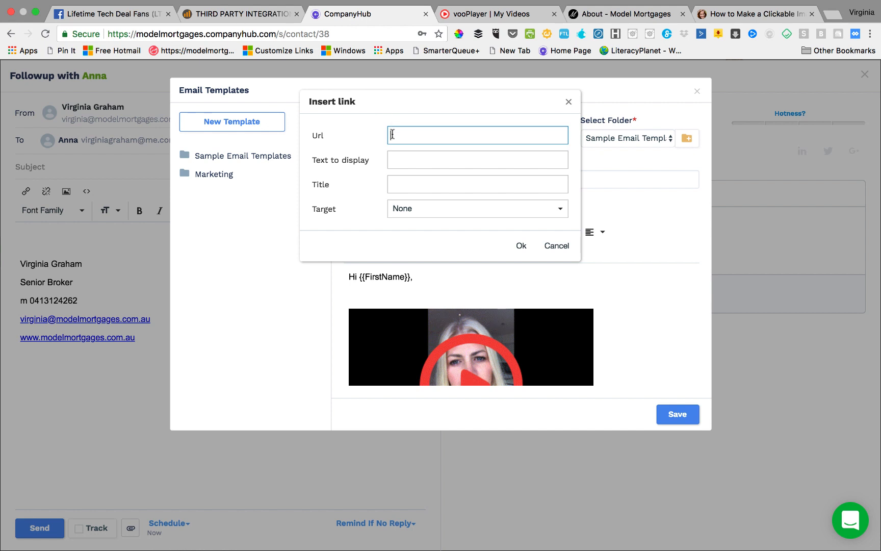
pyautogui.press('super+v')
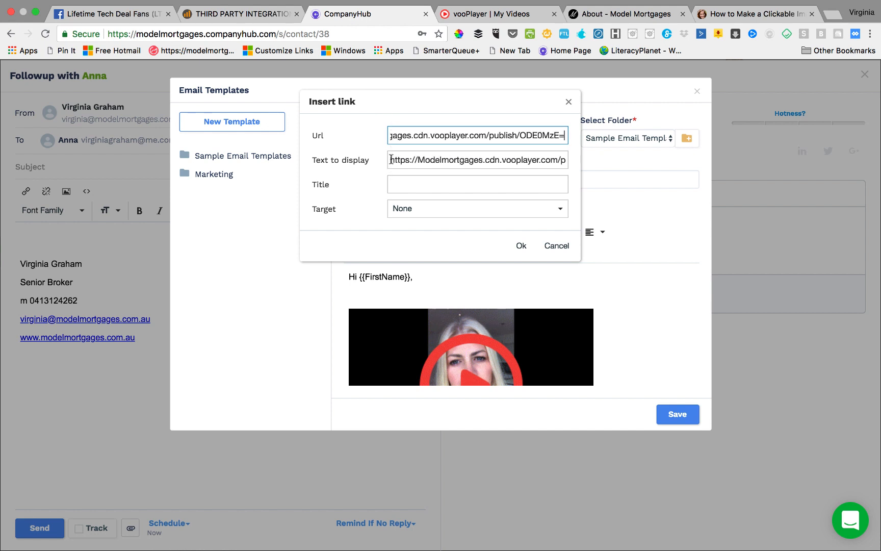
pyautogui.click(390, 159)
pyautogui.moveTo(390, 159); pyautogui.dragTo(615, 149)
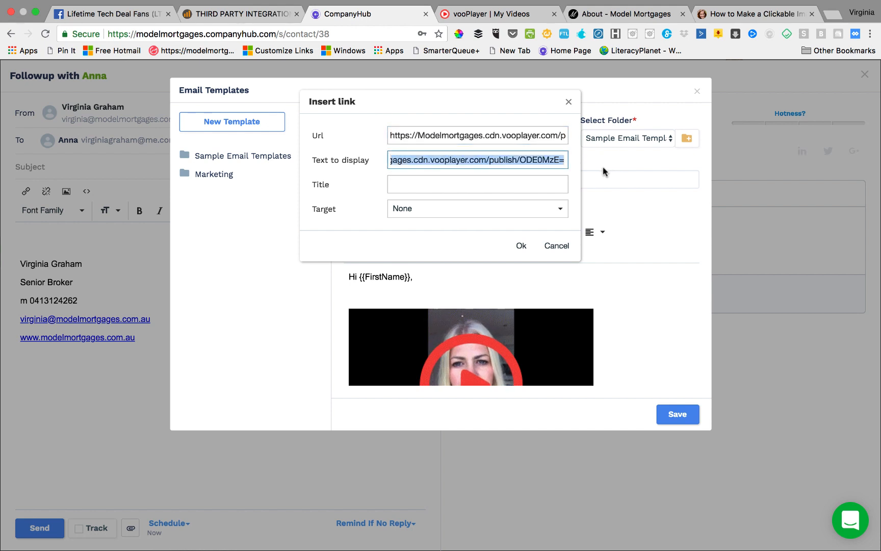
pyautogui.press('BackSpace')
pyautogui.write('dream')
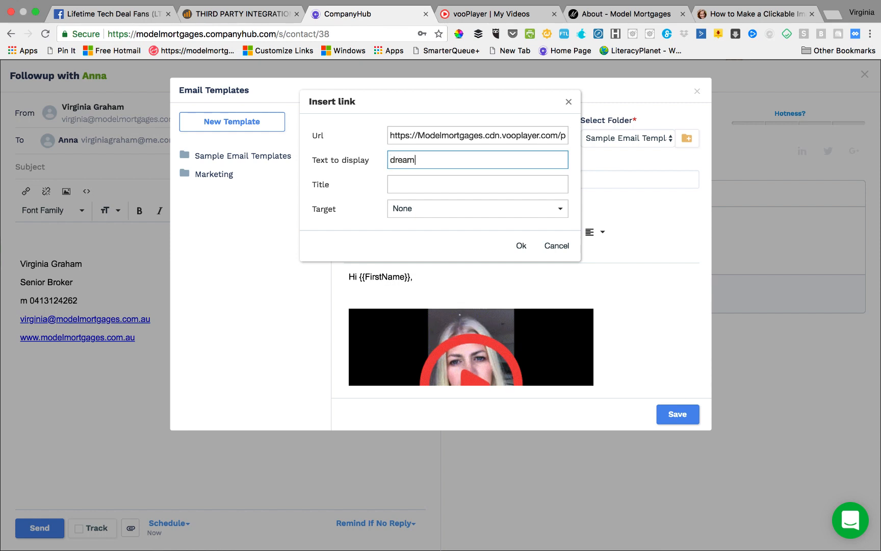
pyautogui.click(522, 246)
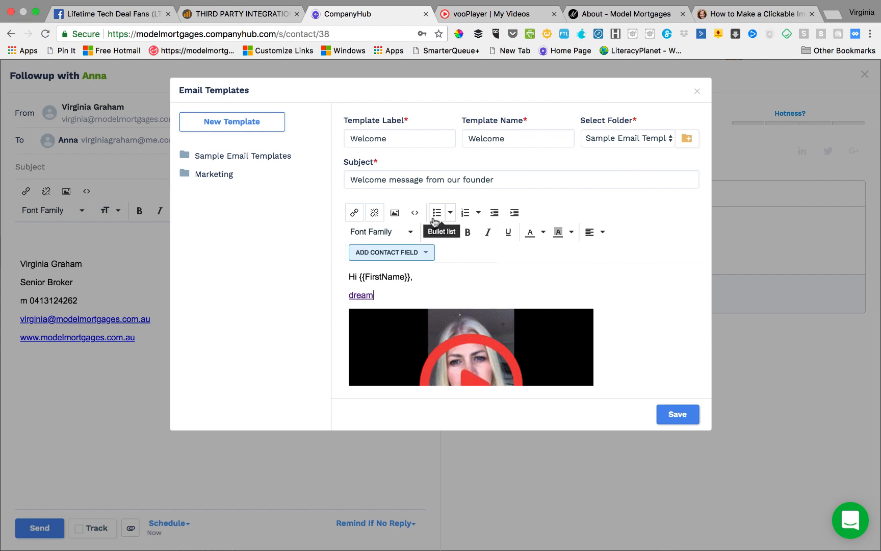
# In the template's source code, delete the "dream" text and the tags between the link's opening tag and the img tag, making the image the link.
pyautogui.click(414, 213)
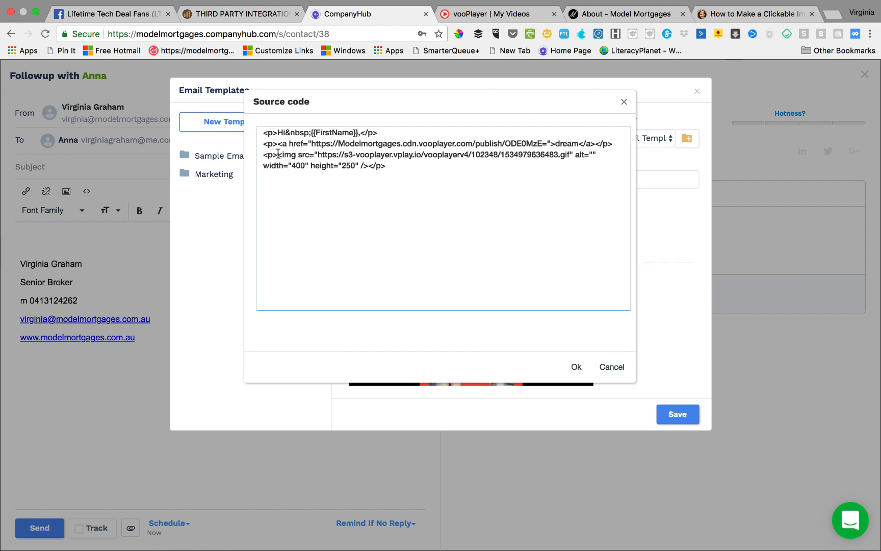
pyautogui.press('BackSpace')
pyautogui.press('BackSpace')
pyautogui.press('BackSpace')
pyautogui.press('BackSpace')
pyautogui.press('BackSpace')
pyautogui.press('BackSpace')
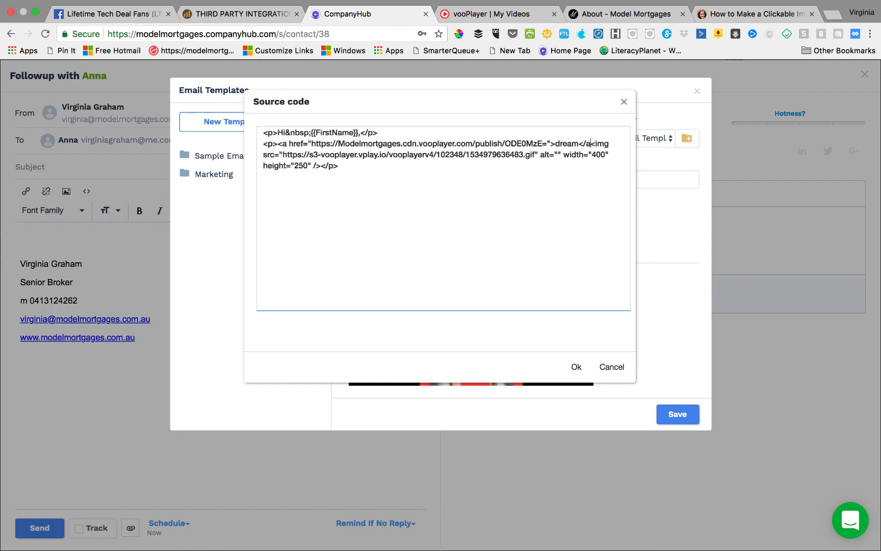
pyautogui.press('BackSpace')
pyautogui.press('BackSpace')
pyautogui.press('BackSpace')
pyautogui.press('BackSpace')
pyautogui.click(575, 368)
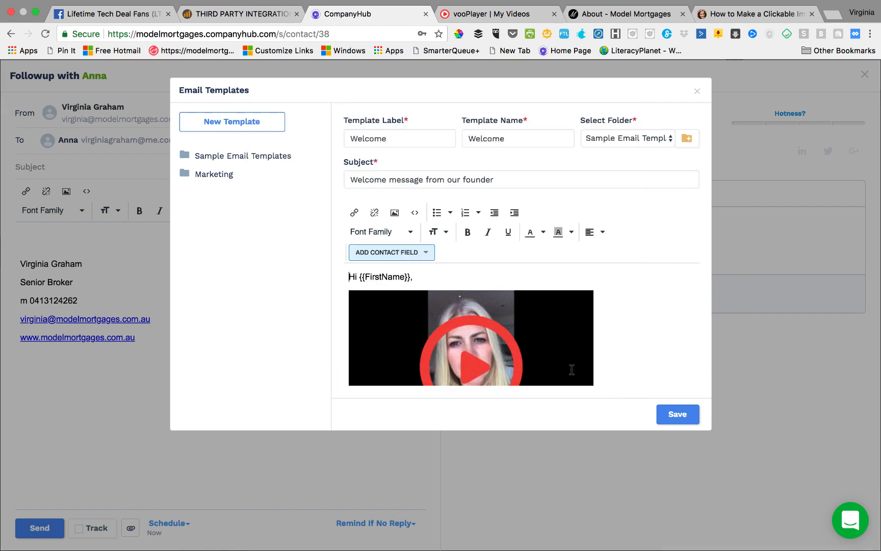
# Save the Welcome template and send the contact a follow-up email based on it.
pyautogui.click(673, 415)
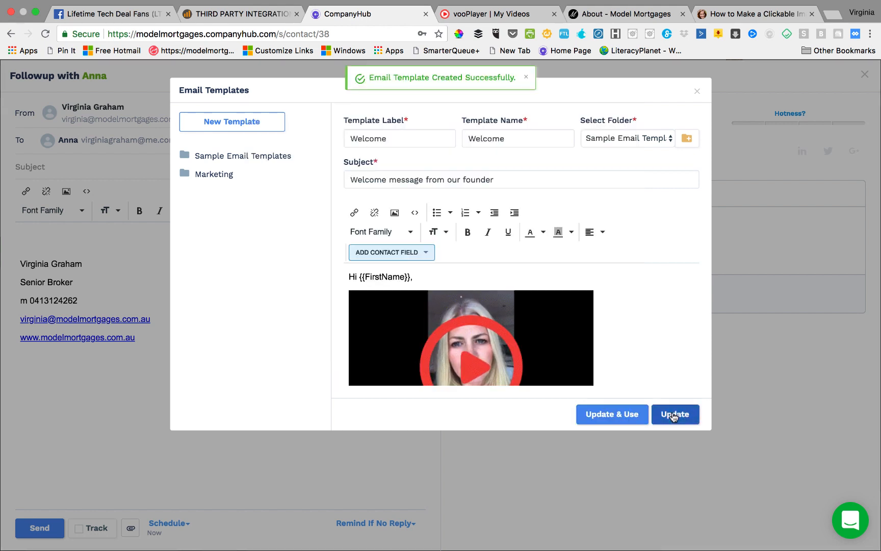
pyautogui.click(634, 415)
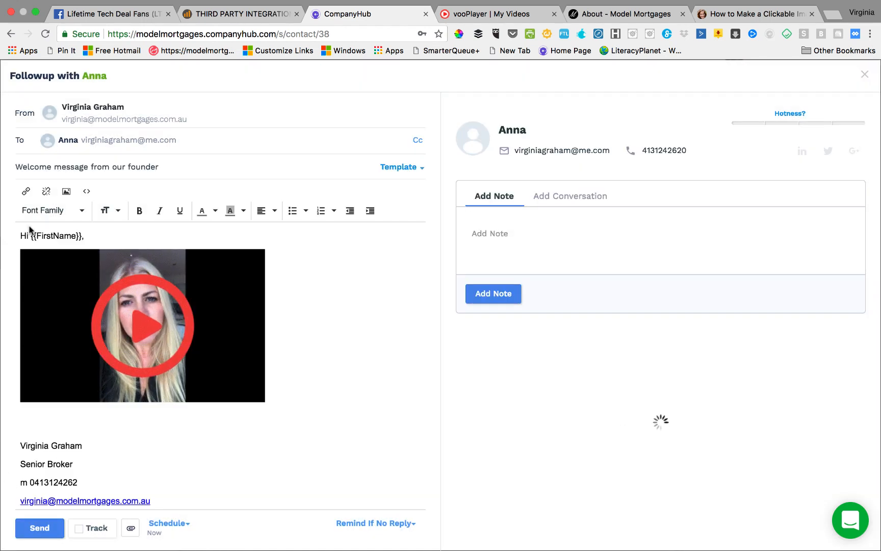
pyautogui.click(32, 530)
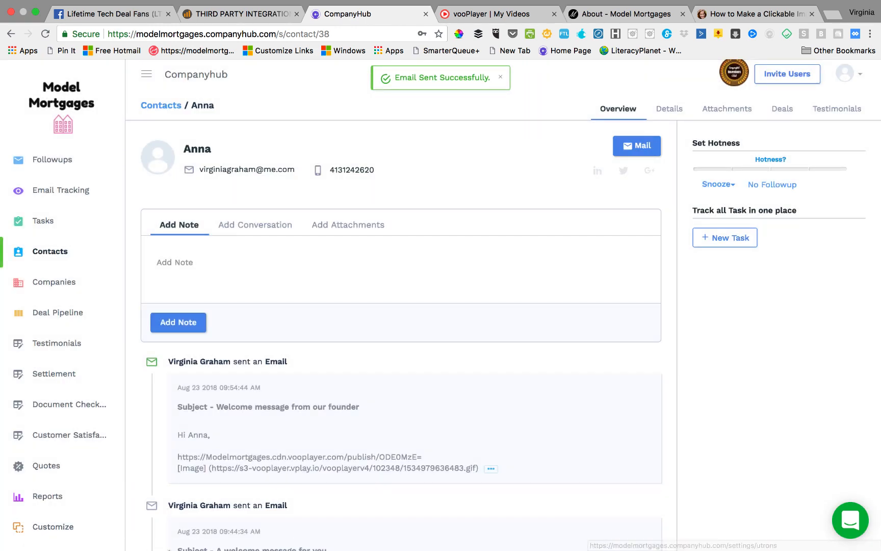
# Switch to Mail, open the received "Welcome message from our founder" email and play the video its preview image links to.
pyautogui.moveTo(165, 549)
pyautogui.click(74, 536)
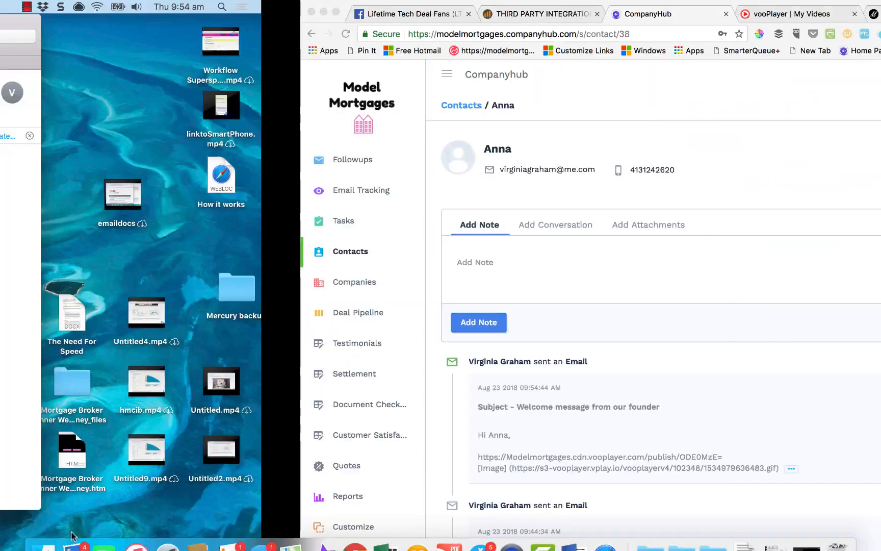
pyautogui.click(198, 102)
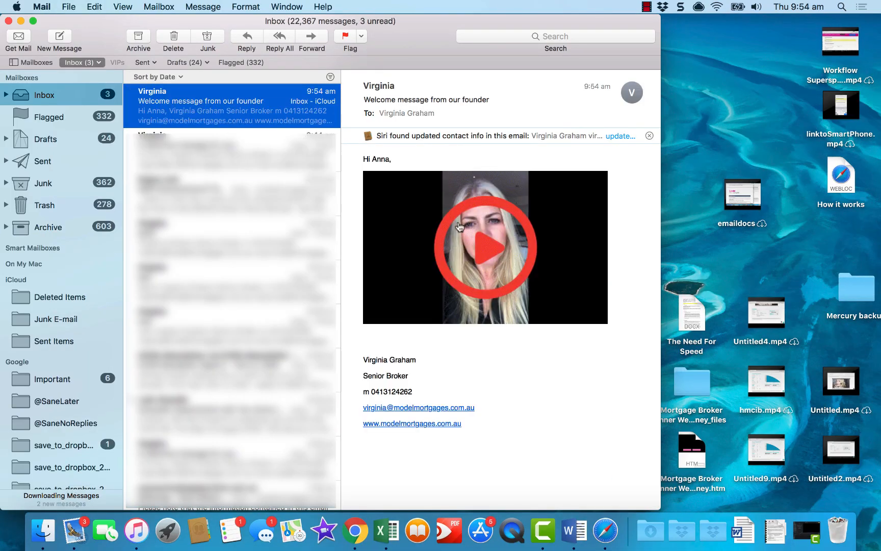
pyautogui.click(492, 247)
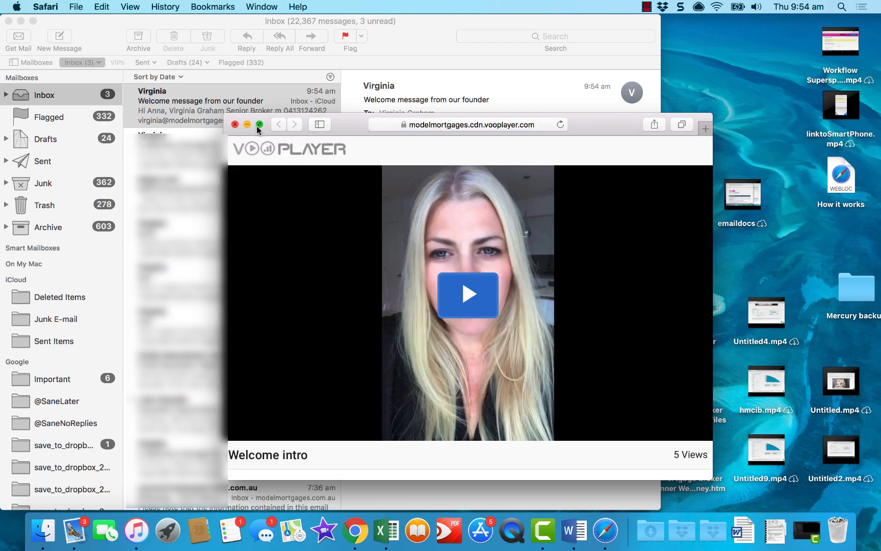
pyautogui.click(472, 305)
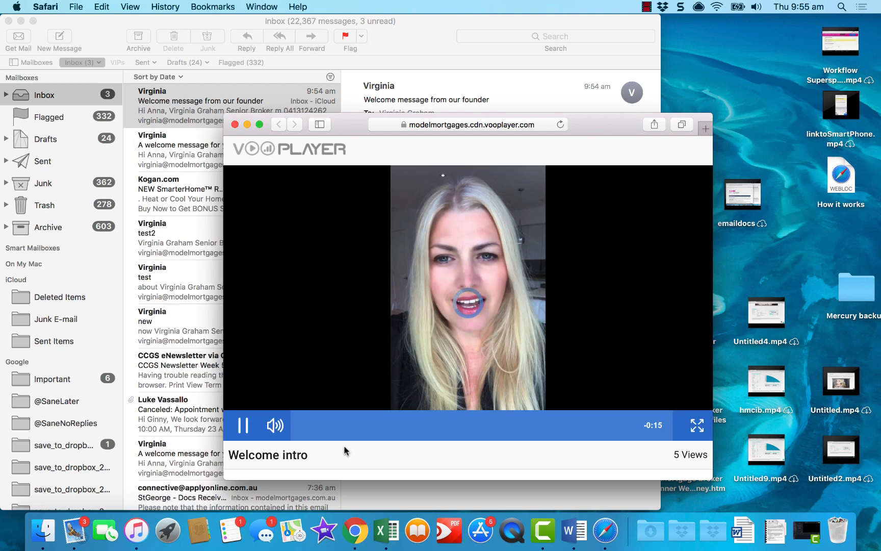
pyautogui.click(259, 126)
# Switch to QuickTime Player and start a movie recording of the mirrored phone to check the welcome email's video on mobile.
pyautogui.click(197, 342)
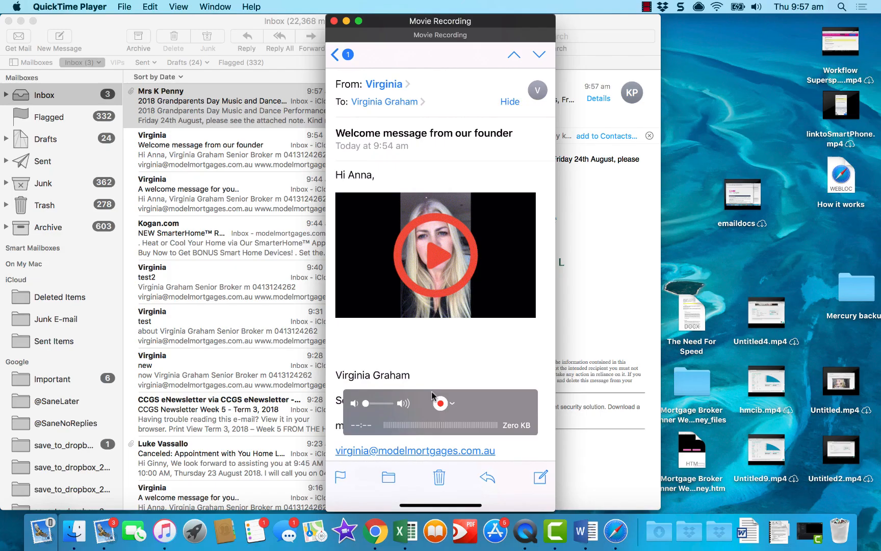
pyautogui.click(440, 403)
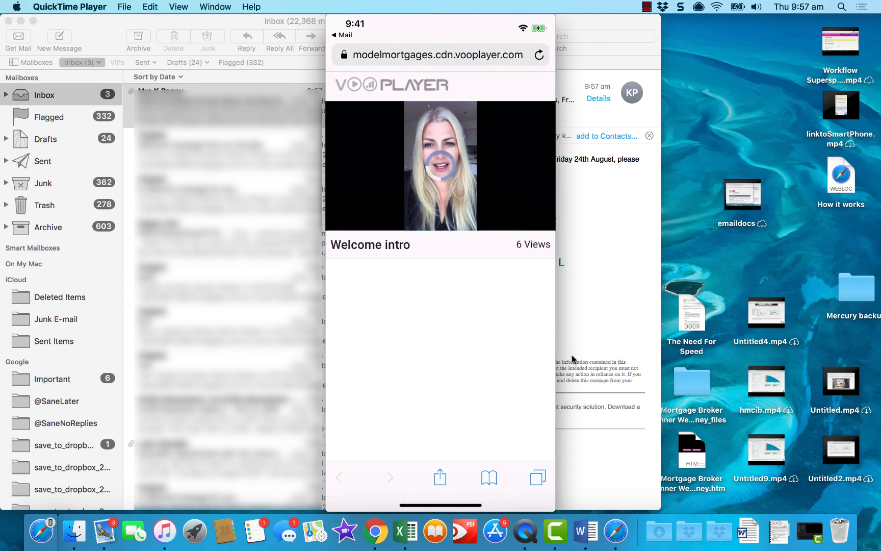
pyautogui.moveTo(553, 227)
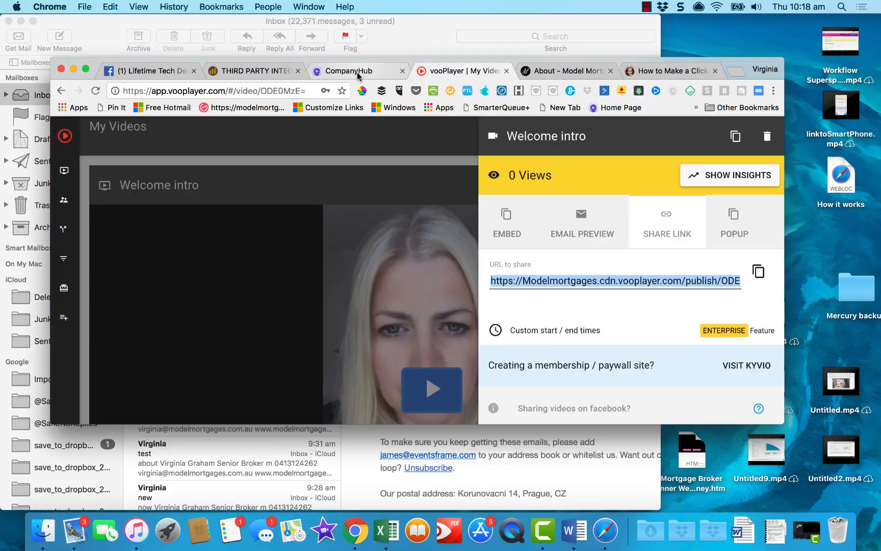
# Return to CompanyHub, review the sent emails on the contact's overview and open the Email Tracking activity.
pyautogui.click(357, 74)
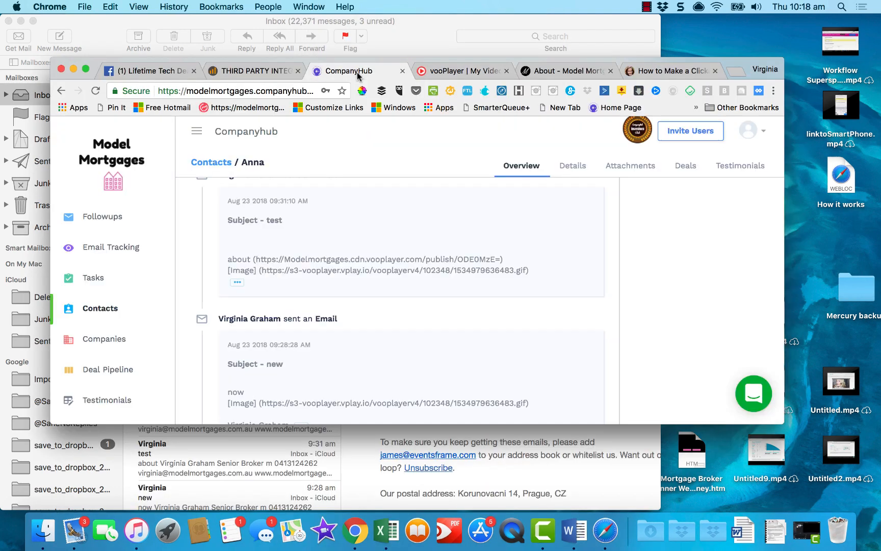
pyautogui.scroll(2, 433, 267)
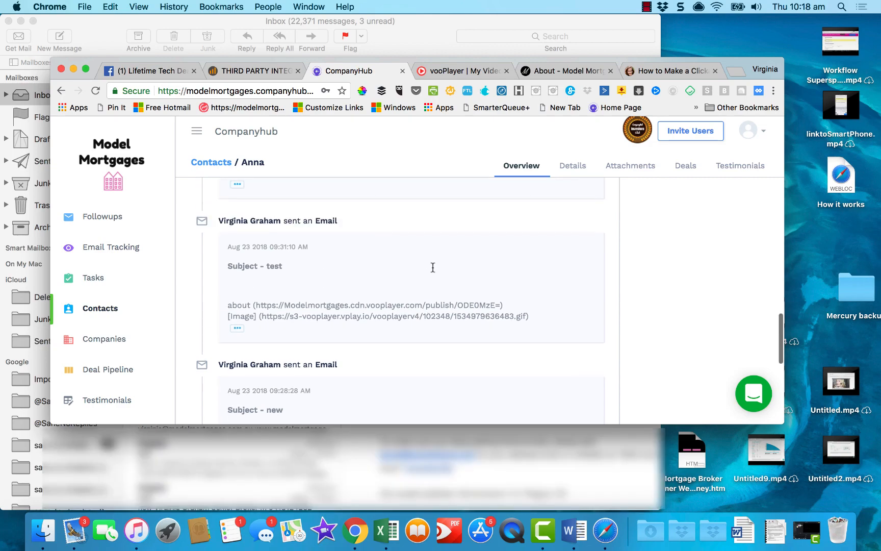
pyautogui.click(87, 70)
pyautogui.scroll(5, 292, 209)
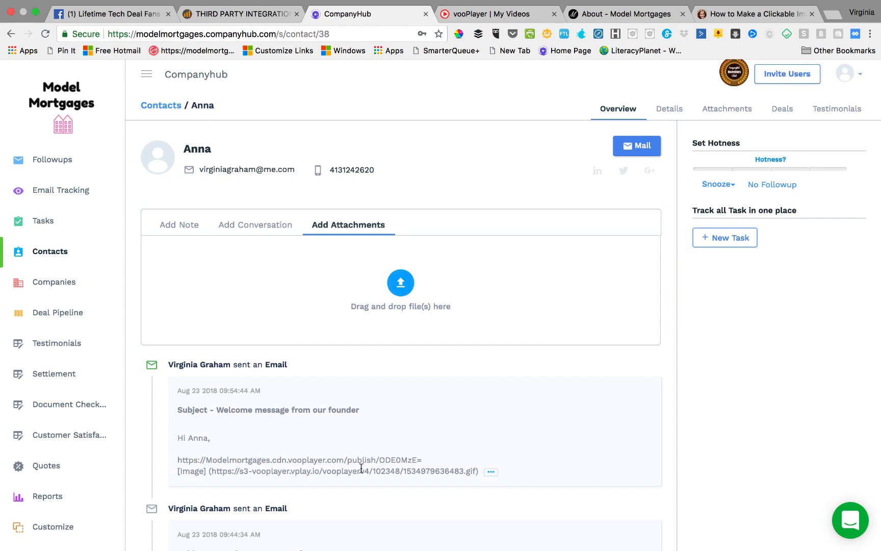
pyautogui.scroll(-2, 361, 468)
pyautogui.scroll(2, 361, 468)
pyautogui.scroll(-1, 285, 460)
pyautogui.scroll(1, 286, 461)
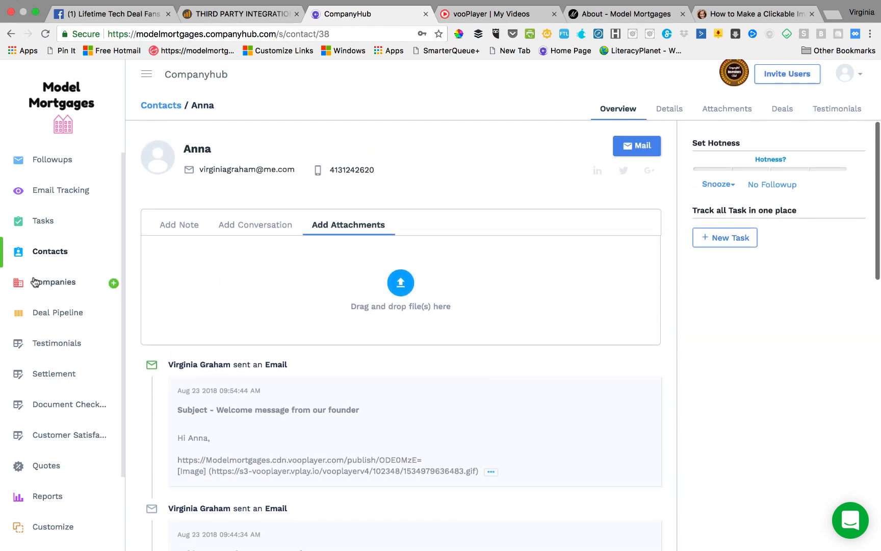
pyautogui.click(64, 196)
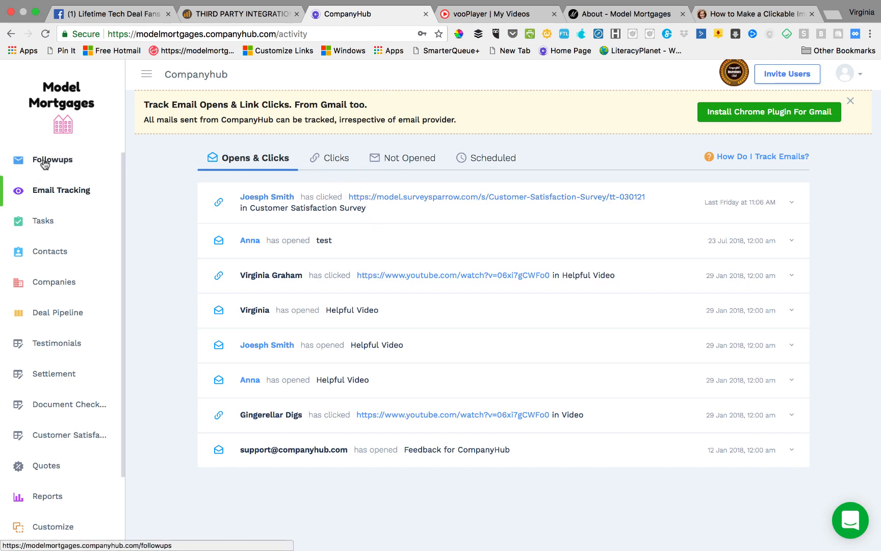
# Open the welcome email recipient's record from Contacts and examine the sent-email history in its overview, including "Welcome message from our founder".
pyautogui.click(45, 252)
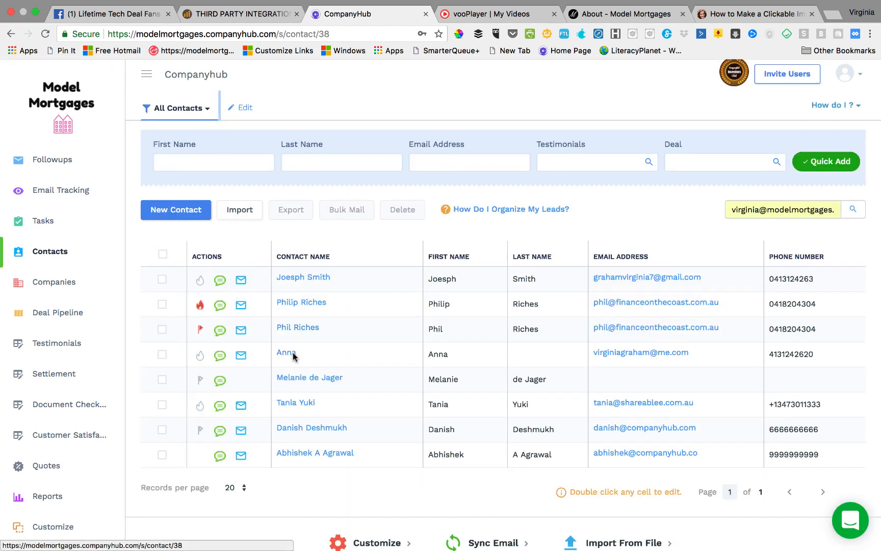
pyautogui.click(293, 354)
pyautogui.scroll(-3, 294, 357)
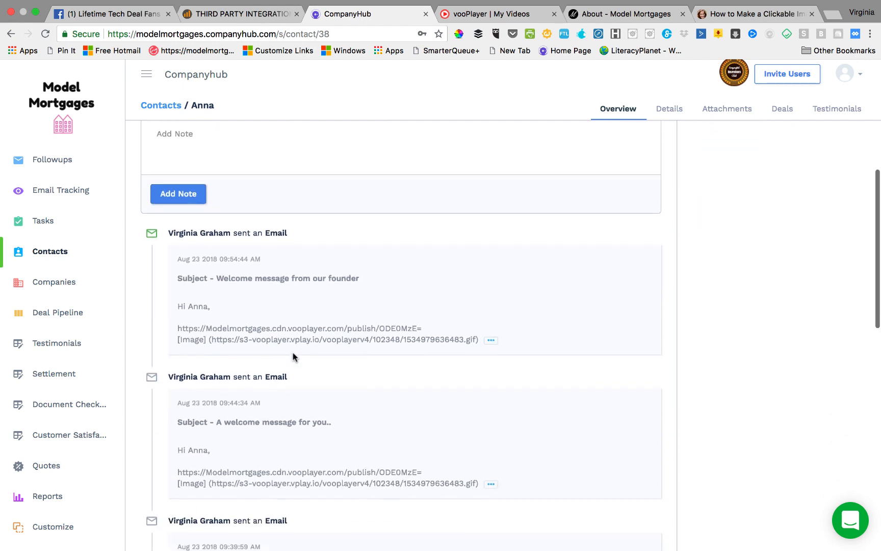
pyautogui.scroll(-2, 293, 357)
pyautogui.scroll(5, 293, 356)
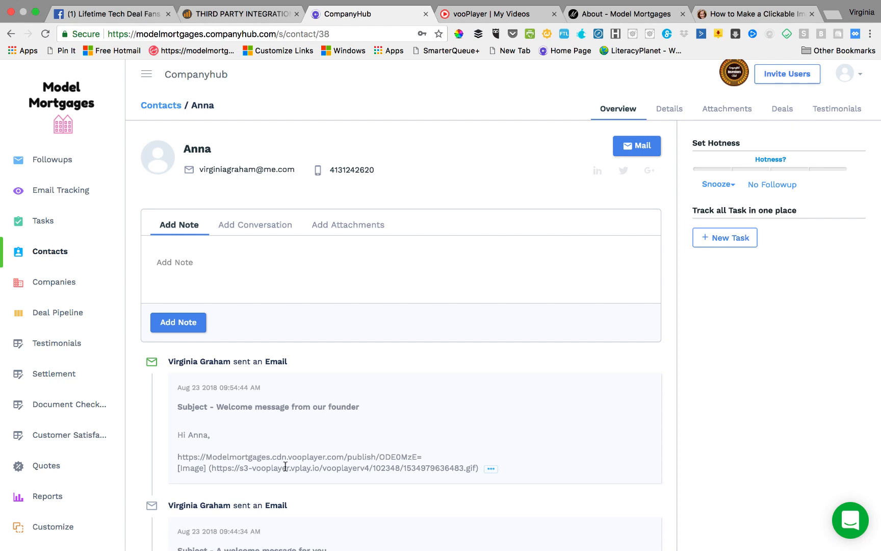
pyautogui.scroll(-4, 286, 465)
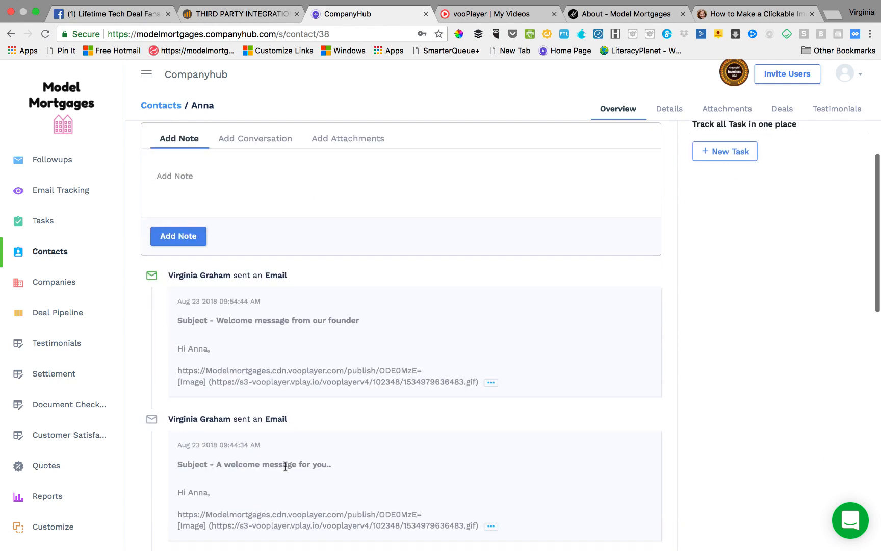
pyautogui.scroll(-3, 115, 497)
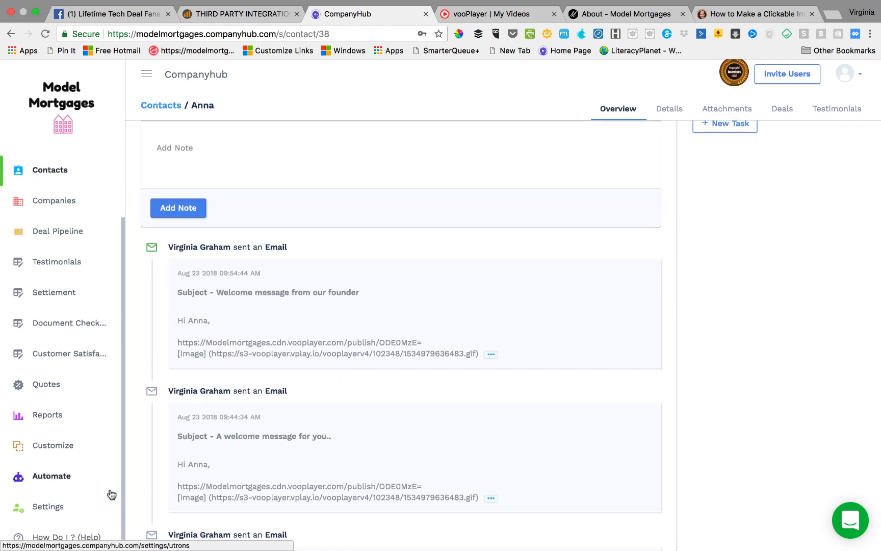
pyautogui.scroll(4, 389, 407)
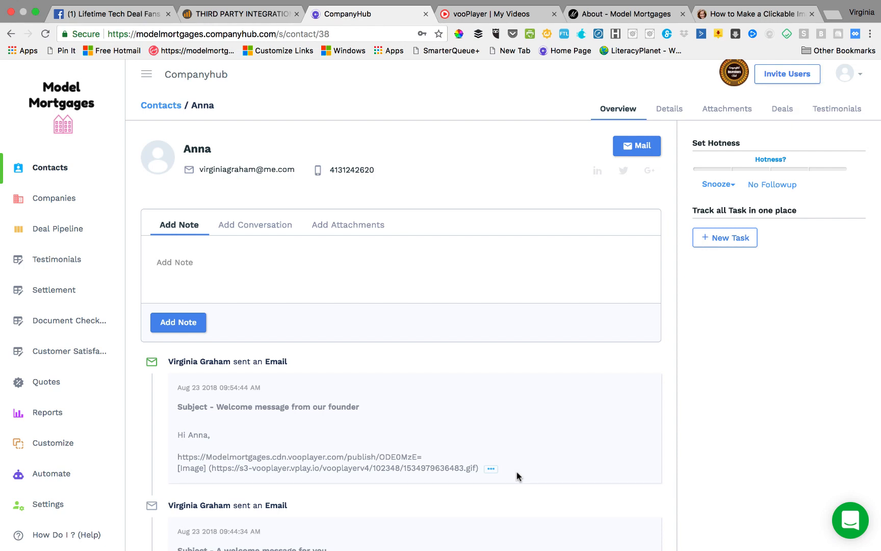
pyautogui.scroll(-3, 686, 255)
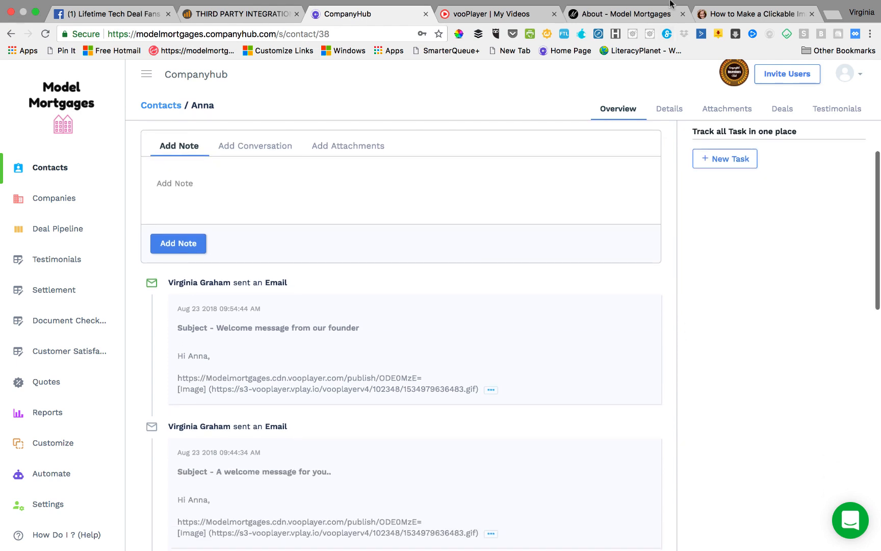
pyautogui.click(646, 6)
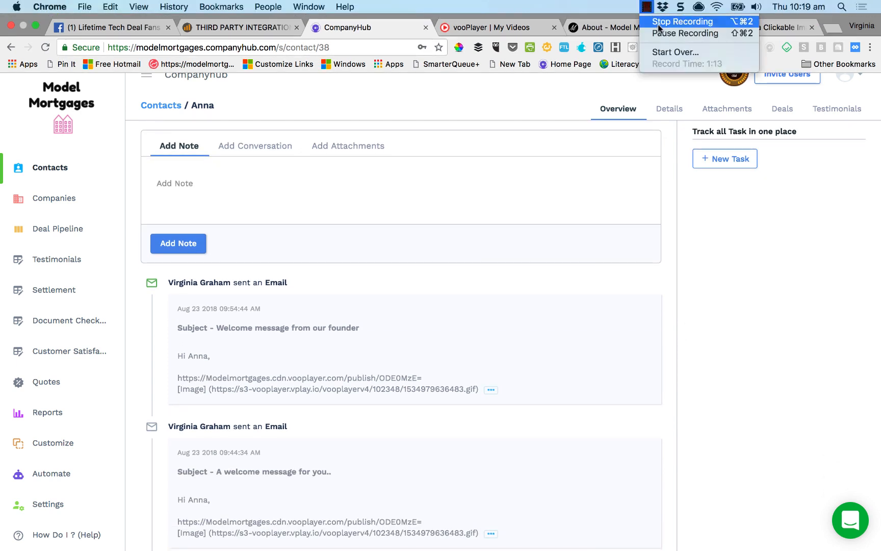